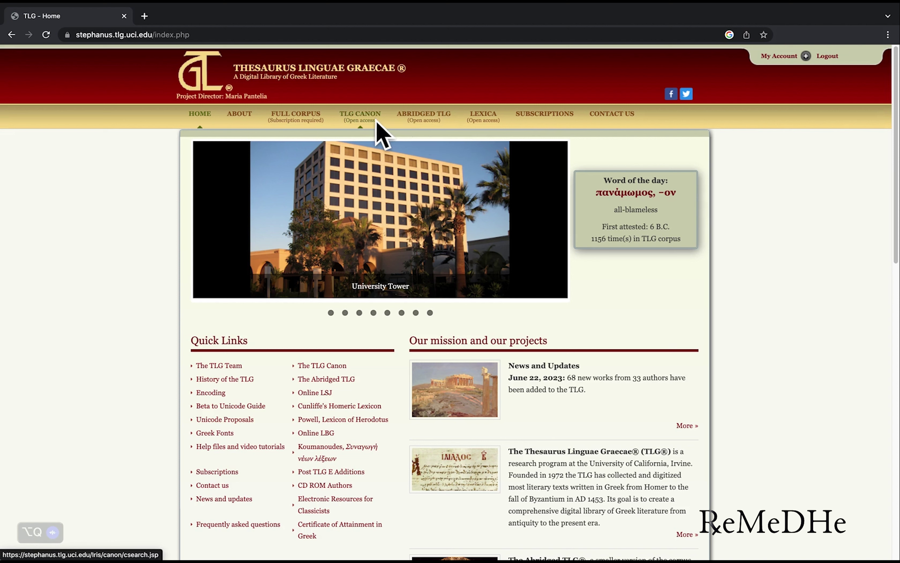
- Open the full corpus and go to browsing one text
{"action": "left_click", "coordinate": [298, 122]}
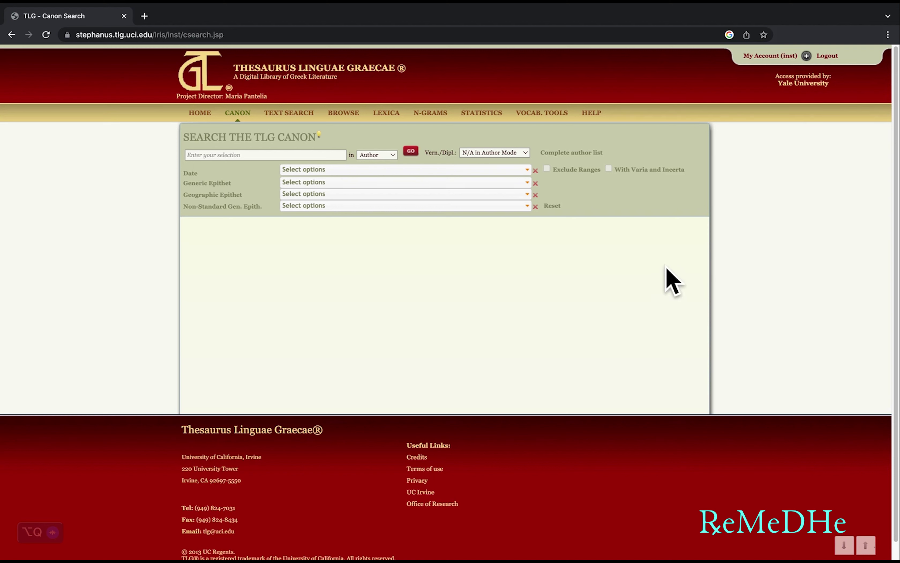
{"action": "mouse_move", "coordinate": [356, 119]}
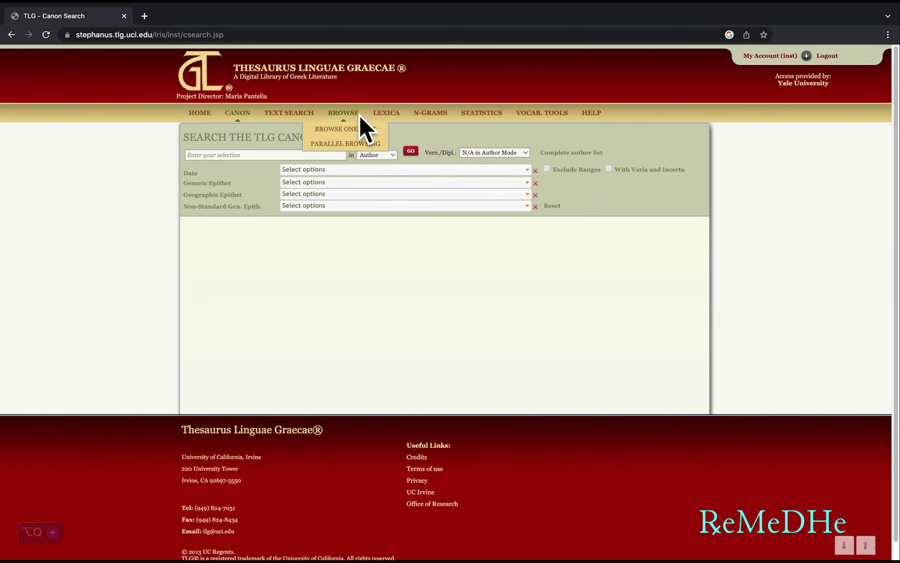
{"action": "left_click", "coordinate": [358, 130]}
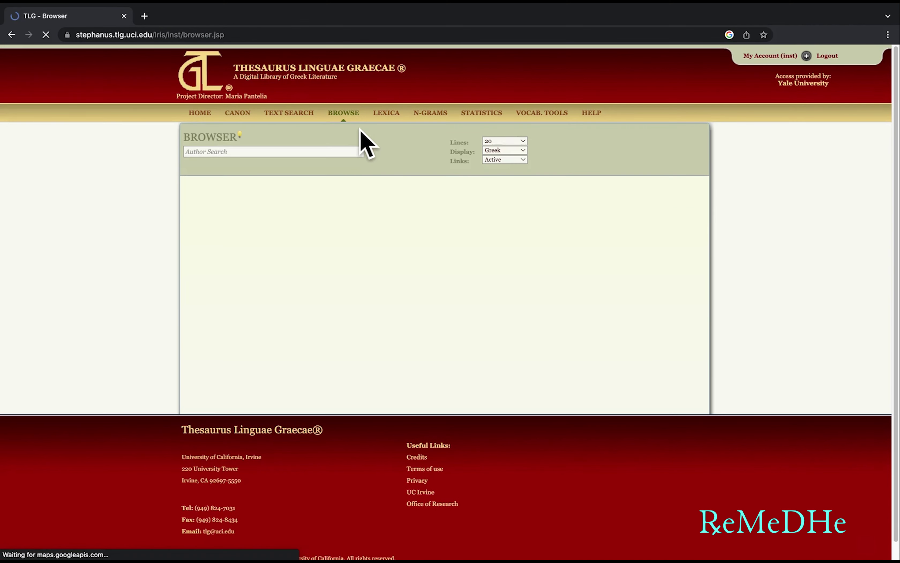
- Look through the author suggestions for the initial letters a, b and c in turn
{"action": "left_click", "coordinate": [347, 153]}
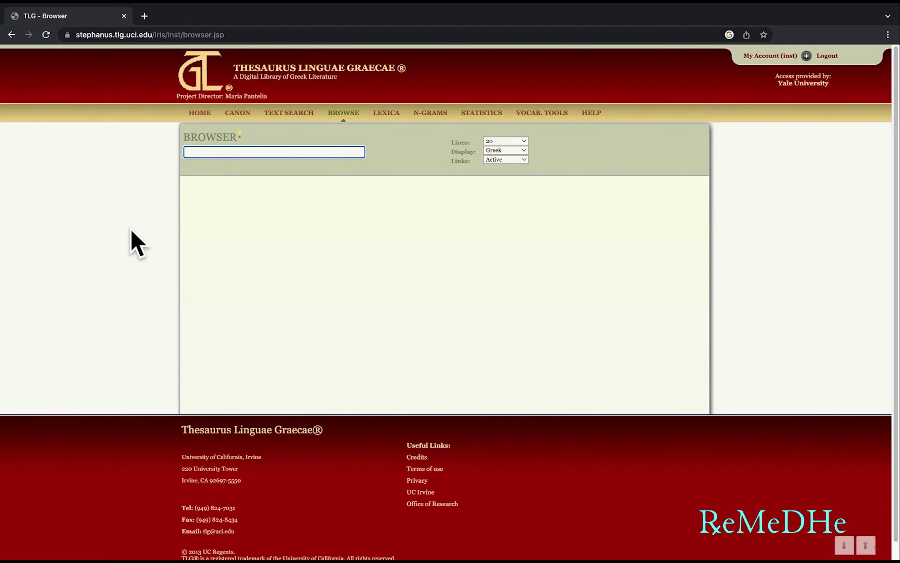
{"action": "type", "text": "a"}
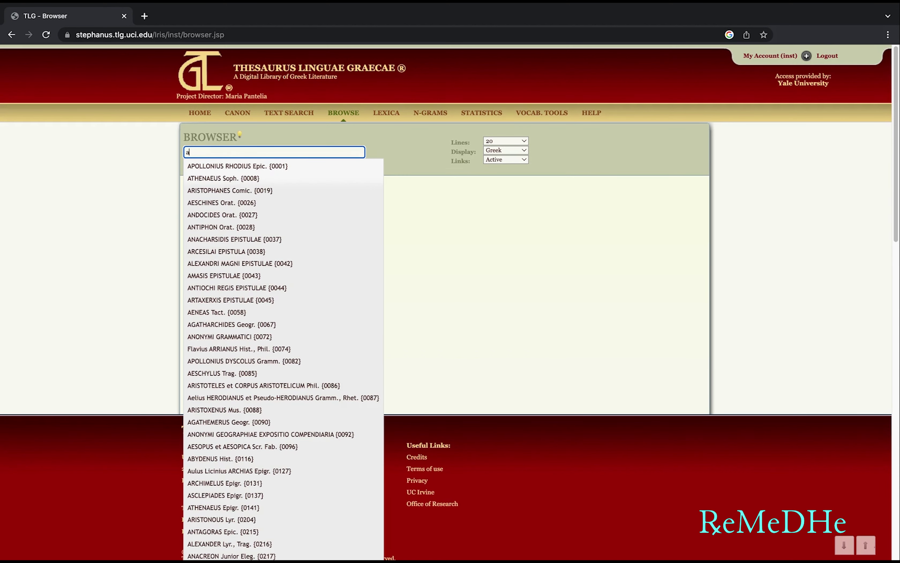
{"action": "key", "text": "BackSpace"}
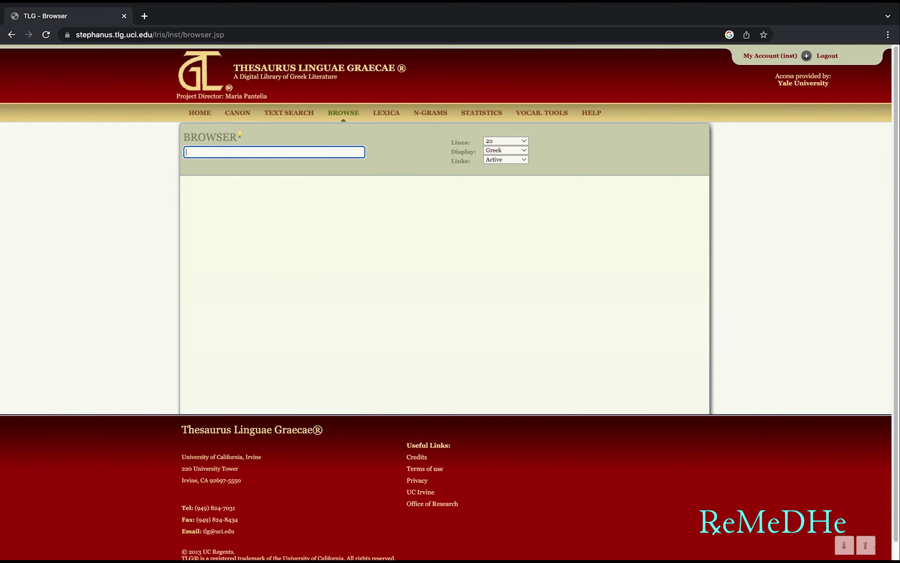
{"action": "scroll", "coordinate": [292, 302], "scroll_direction": "down", "scroll_amount": 9}
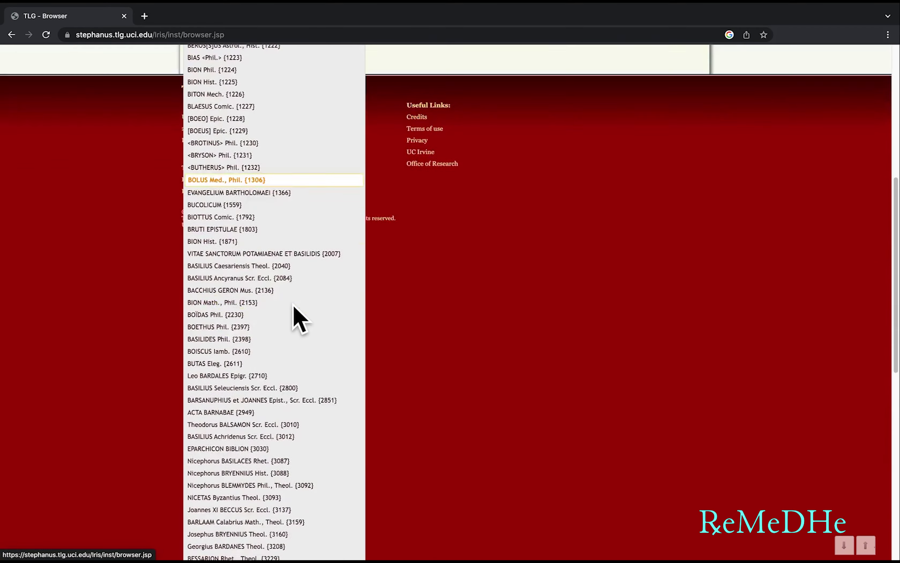
{"action": "scroll", "coordinate": [294, 306], "scroll_direction": "up", "scroll_amount": 9}
{"action": "key", "text": "BackSpace"}
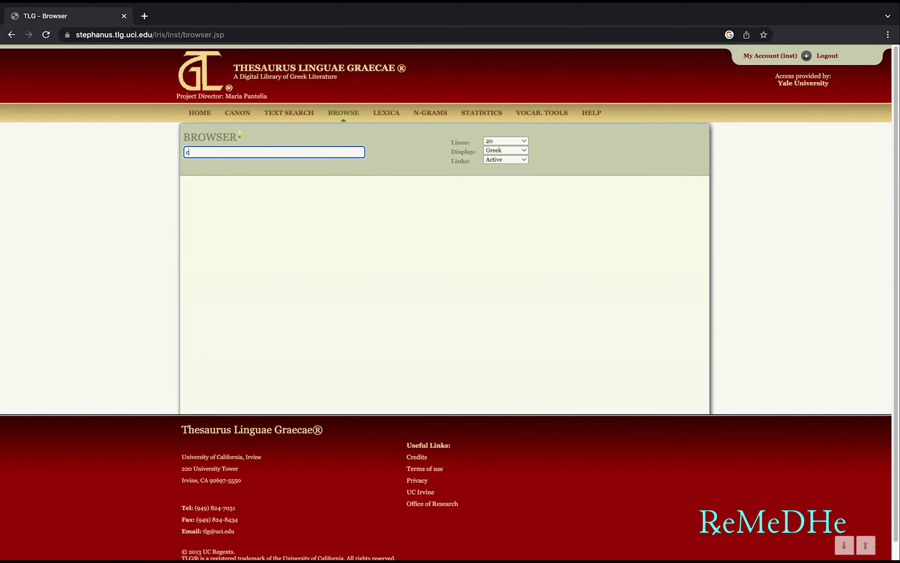
{"action": "type", "text": "c"}
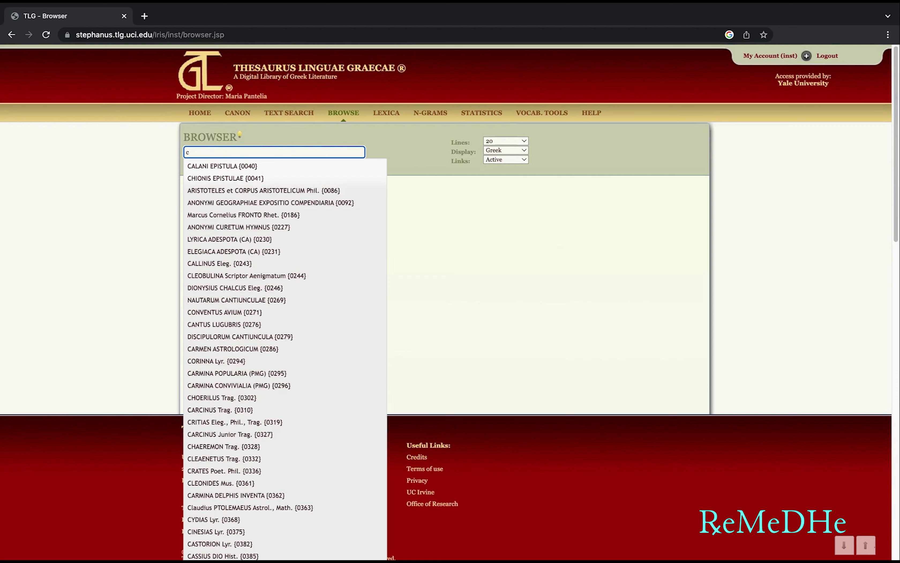
- Find GALENUS Med. {0057} by the initial g, look through the list of his works and close it
{"action": "left_click", "coordinate": [261, 180]}
{"action": "type", "text": "g"}
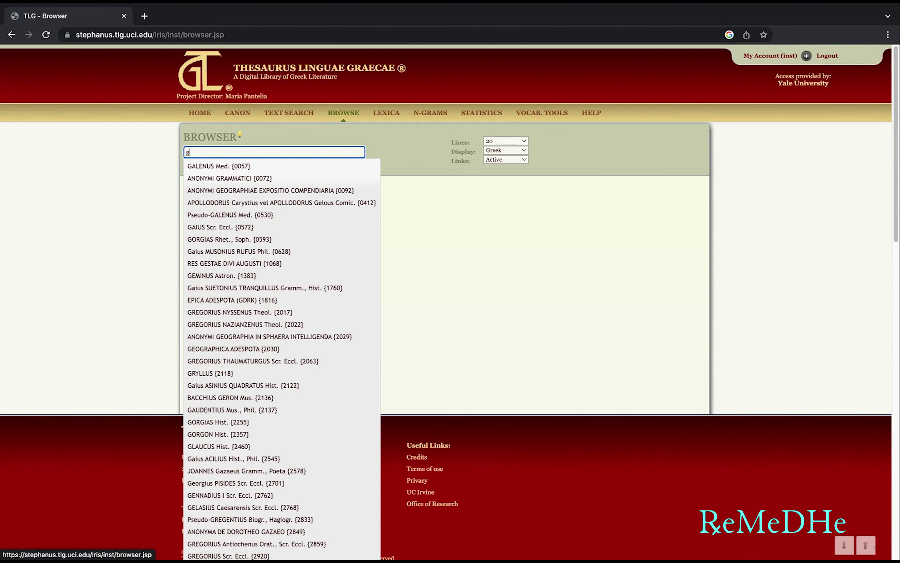
{"action": "left_click", "coordinate": [254, 167]}
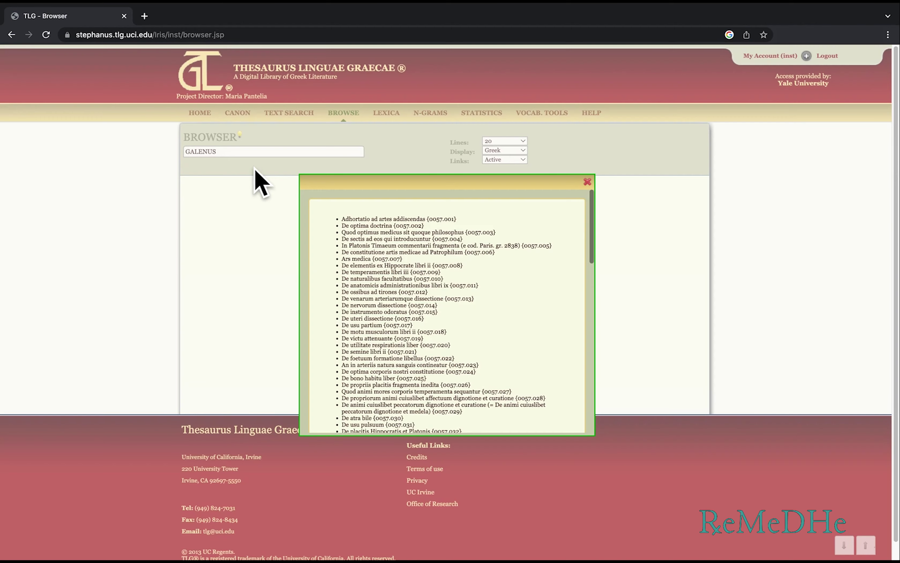
{"action": "scroll", "coordinate": [471, 239], "scroll_direction": "down", "scroll_amount": 15}
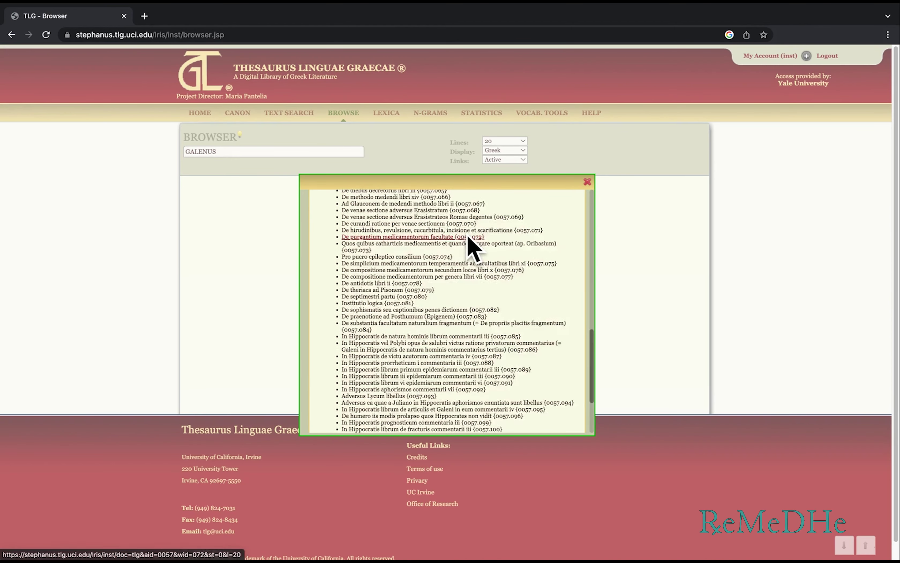
{"action": "scroll", "coordinate": [468, 239], "scroll_direction": "up", "scroll_amount": 15}
{"action": "left_click", "coordinate": [232, 156]}
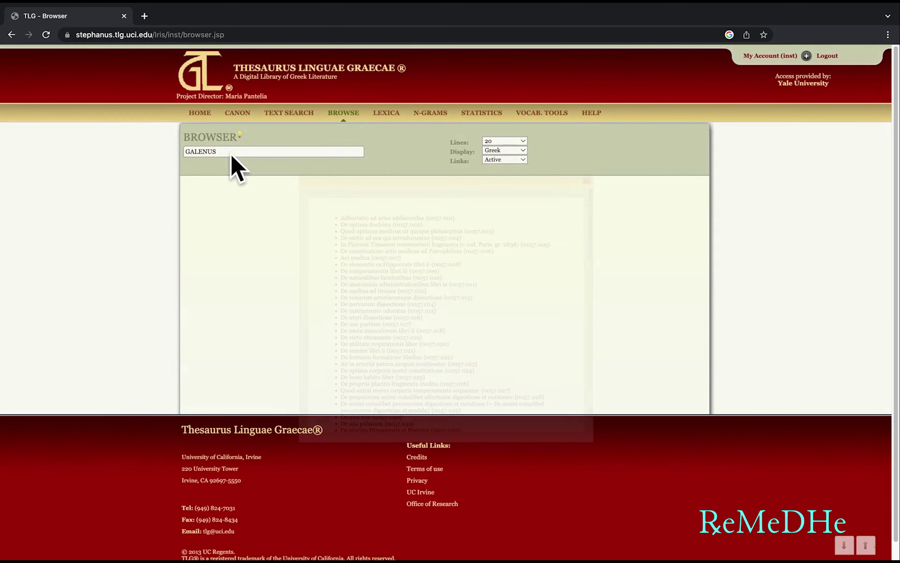
- Search the authors for "novu", choose NOVUM TESTAMENTUM {0031} and open Epistula Pauli ad Timotheum i {0031.015}
{"action": "double_click", "coordinate": [233, 154]}
{"action": "type", "text": "novu"}
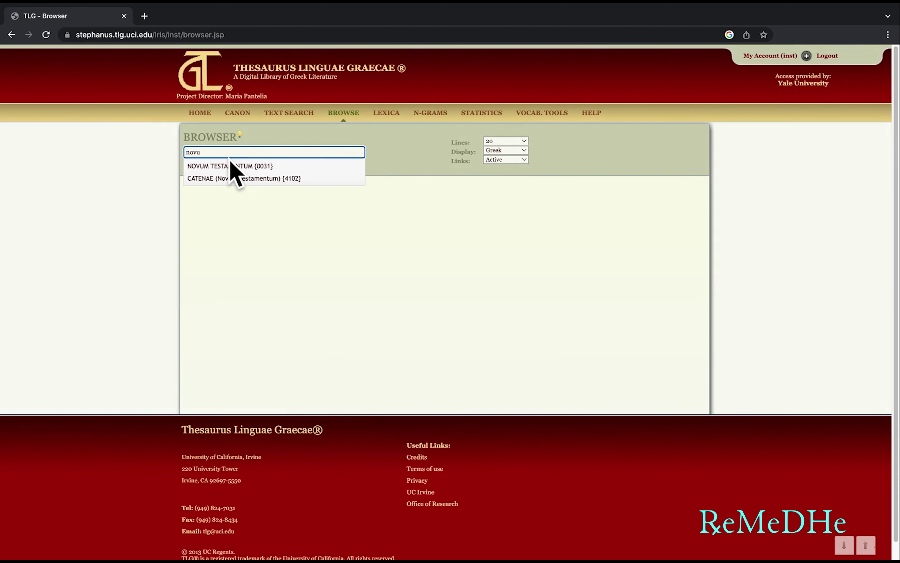
{"action": "left_click", "coordinate": [233, 166]}
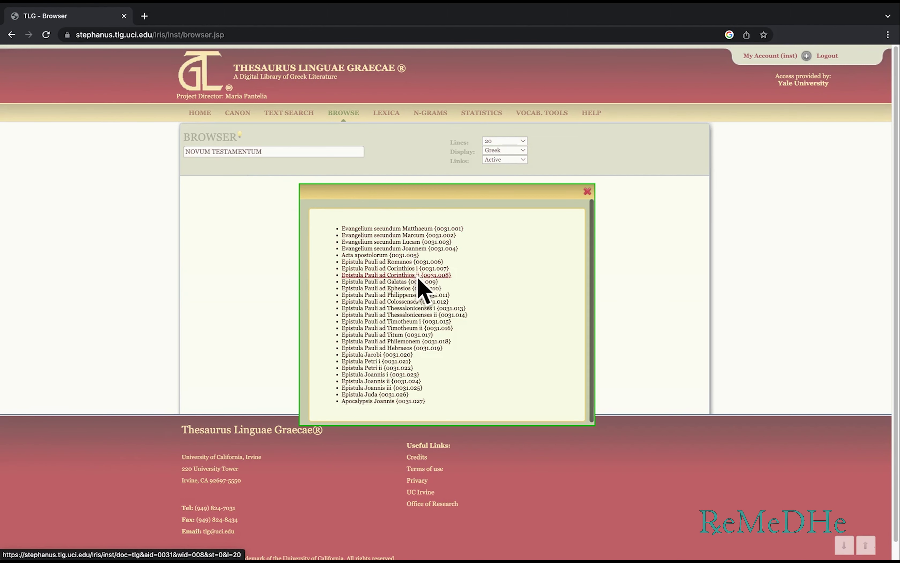
{"action": "left_click", "coordinate": [424, 321]}
- Go to chapter 5, section 23 of the epistle
{"action": "left_click", "coordinate": [279, 218]}
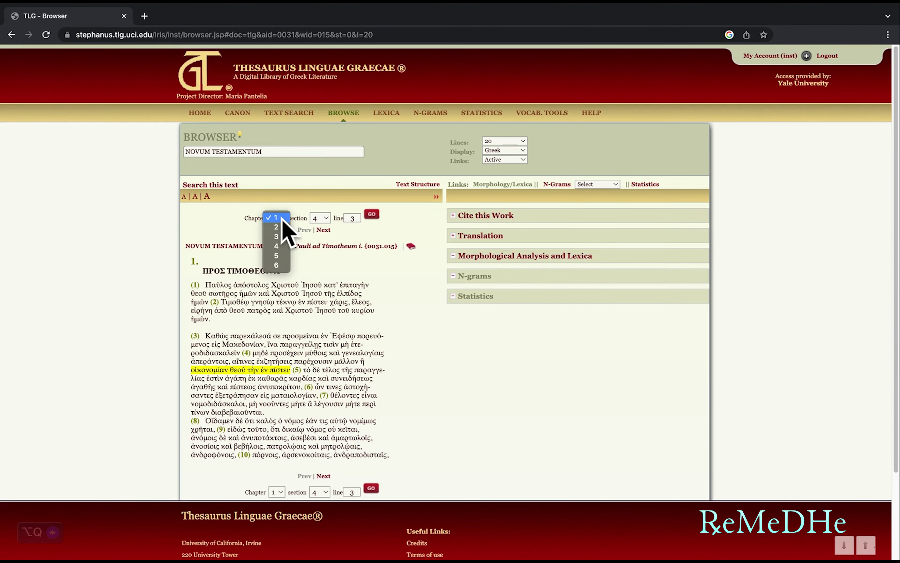
{"action": "left_click", "coordinate": [293, 258]}
{"action": "left_click", "coordinate": [323, 219]}
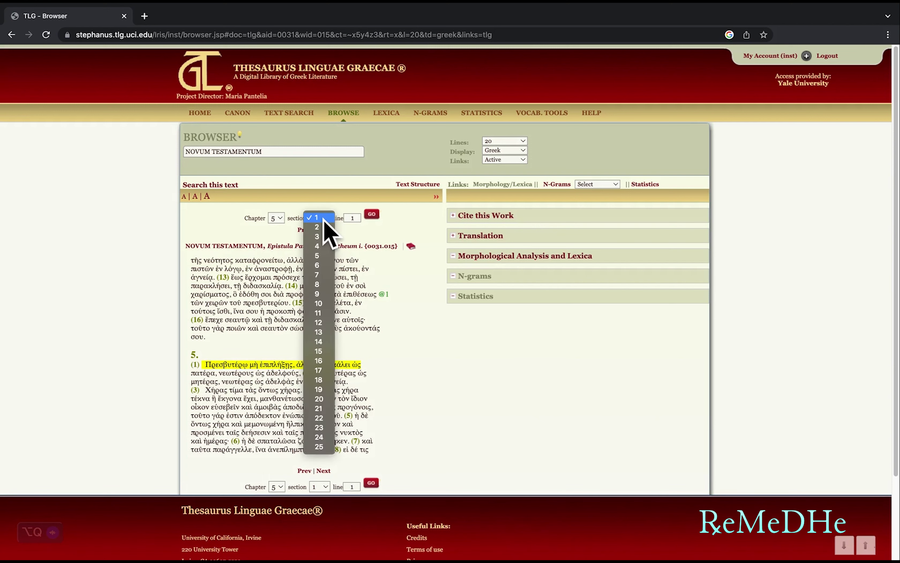
{"action": "left_click", "coordinate": [319, 427]}
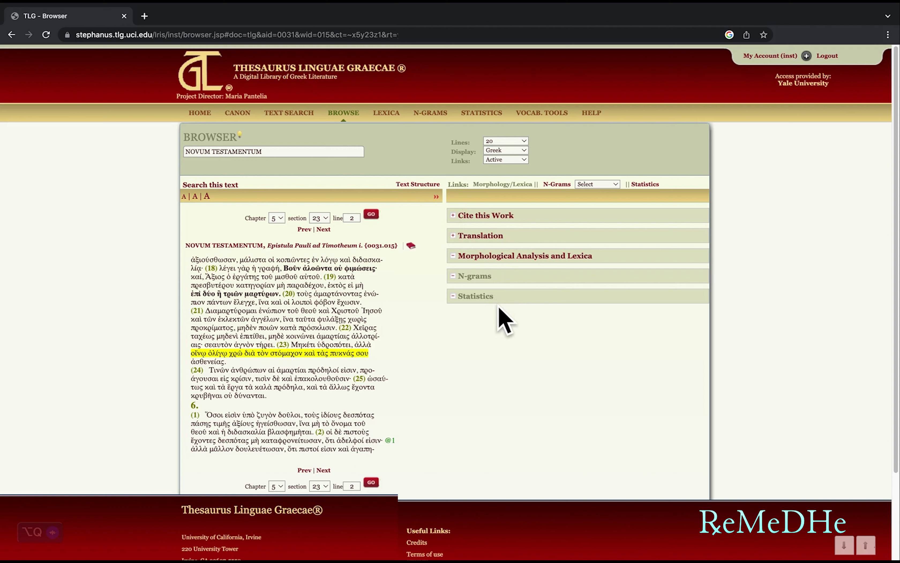
- View the citation of this work and its available translation source
{"action": "left_click", "coordinate": [493, 219]}
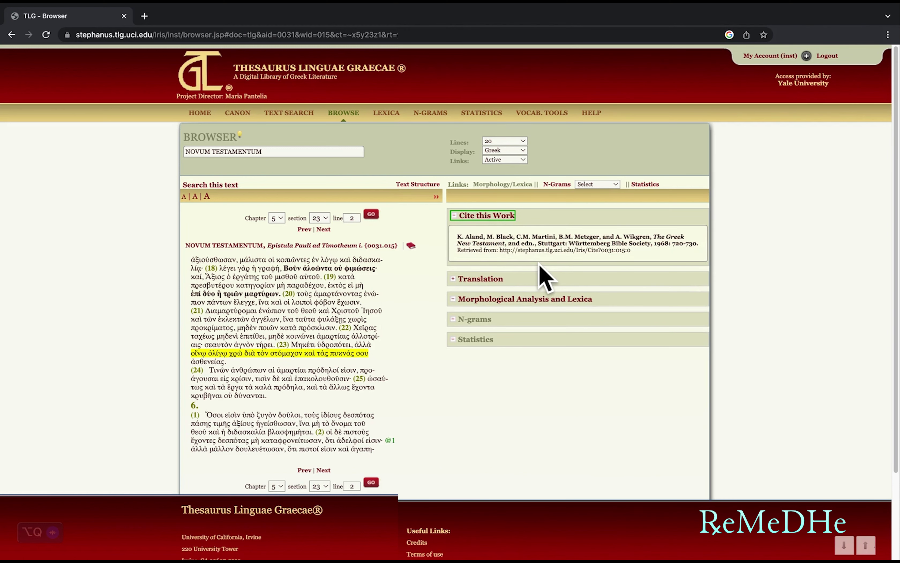
{"action": "left_click", "coordinate": [542, 272]}
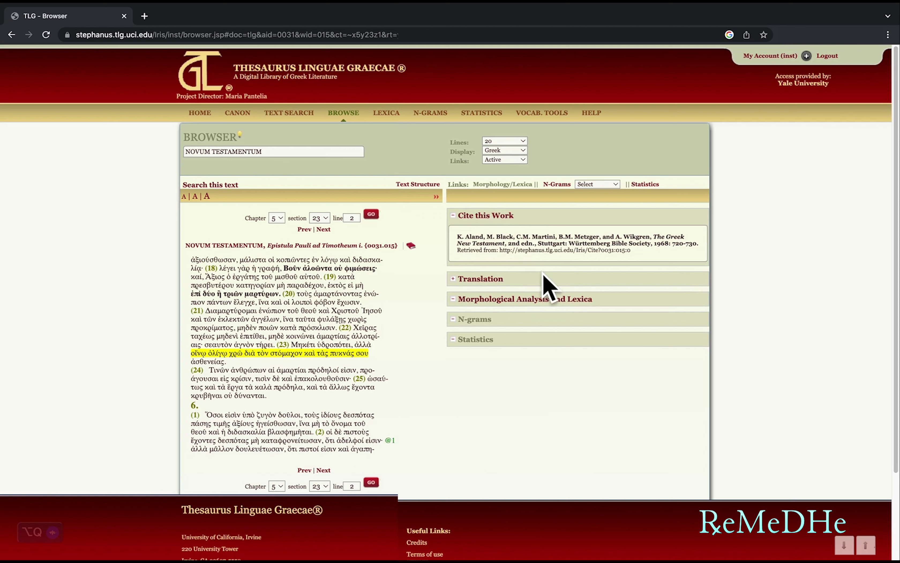
{"action": "left_click", "coordinate": [497, 277]}
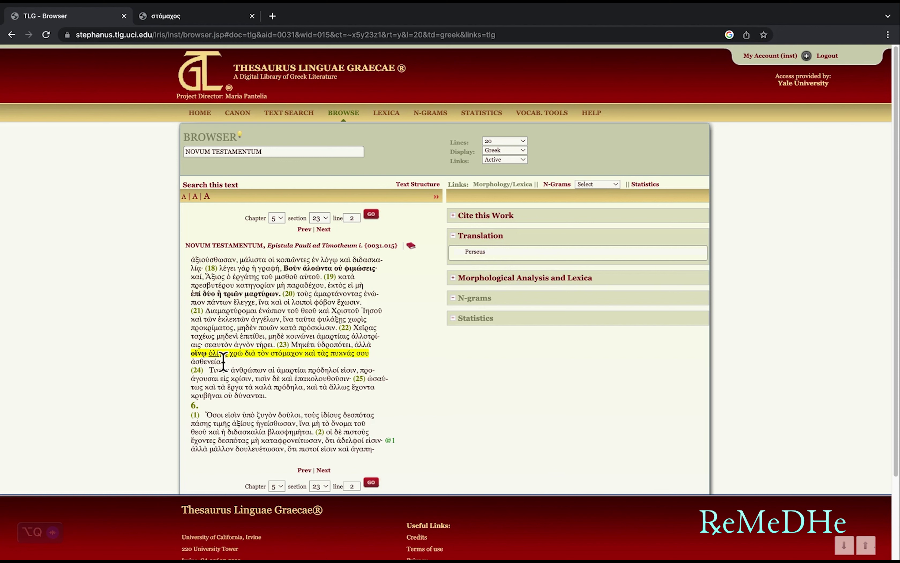
- Show the morphological analysis of οἴνῳ in section 23 and expand its Bauer entry
{"action": "left_click", "coordinate": [201, 353]}
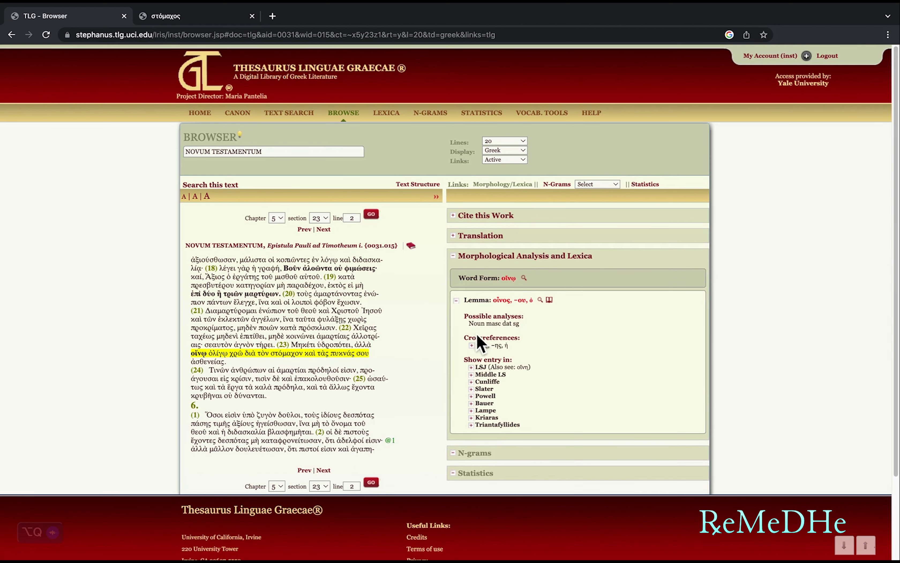
{"action": "scroll", "coordinate": [540, 350], "scroll_direction": "down", "scroll_amount": 1}
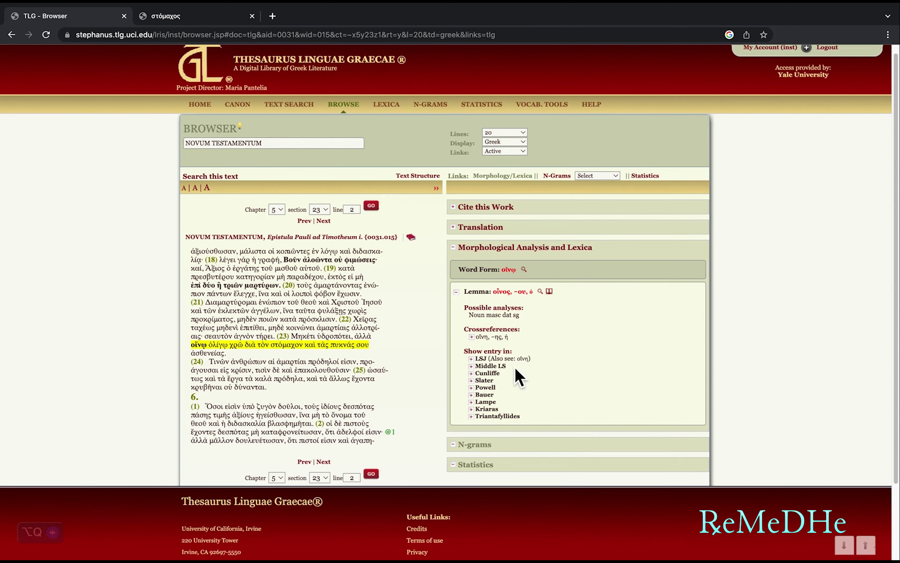
{"action": "left_click", "coordinate": [485, 396]}
{"action": "scroll", "coordinate": [574, 399], "scroll_direction": "down", "scroll_amount": 1}
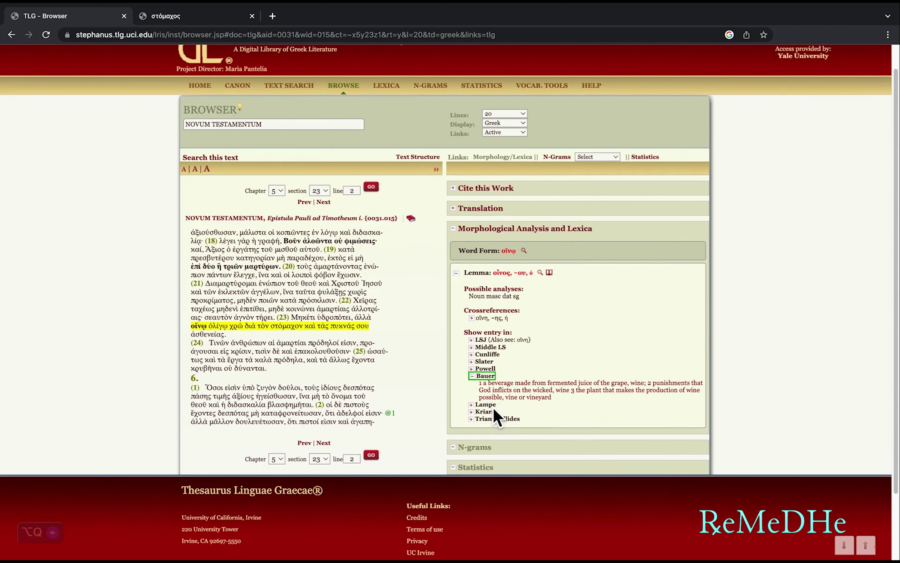
- Expand and collapse the Lampe entry for οἶνος, and follow the book link beside the lemma
{"action": "left_click", "coordinate": [493, 407]}
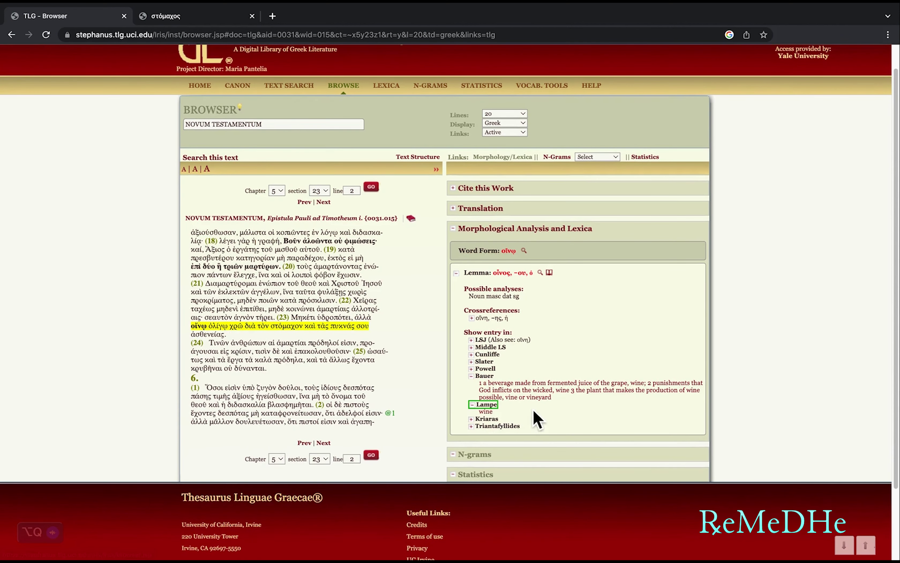
{"action": "left_click", "coordinate": [569, 408]}
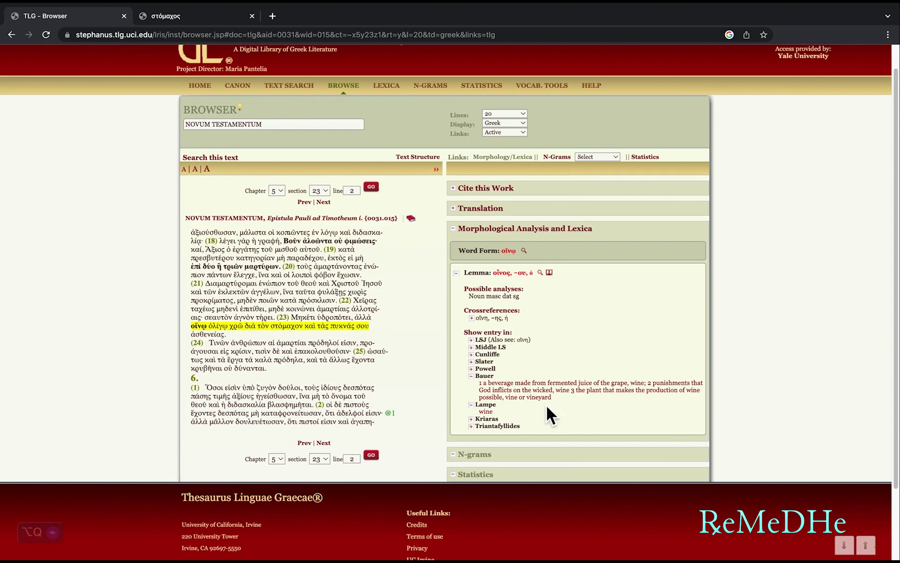
{"action": "left_click", "coordinate": [491, 406]}
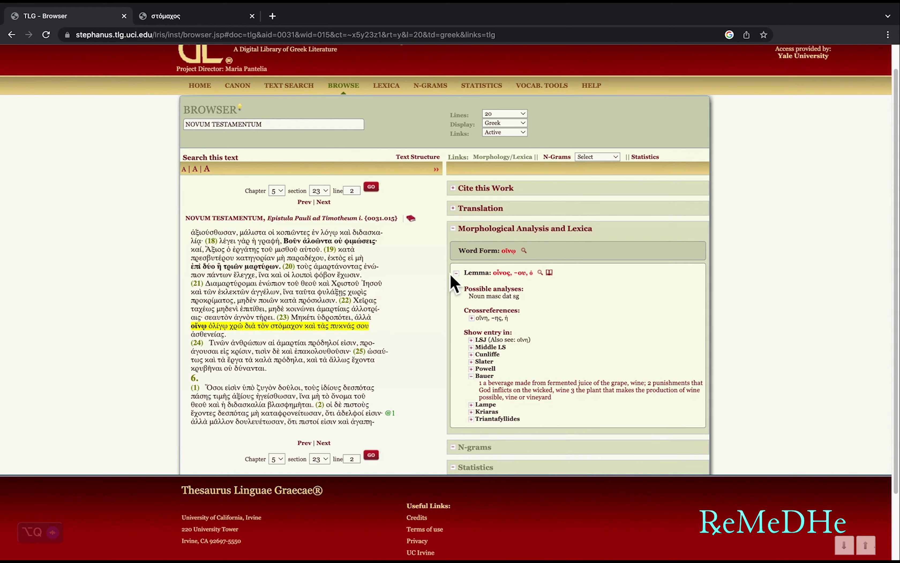
{"action": "left_click", "coordinate": [550, 274]}
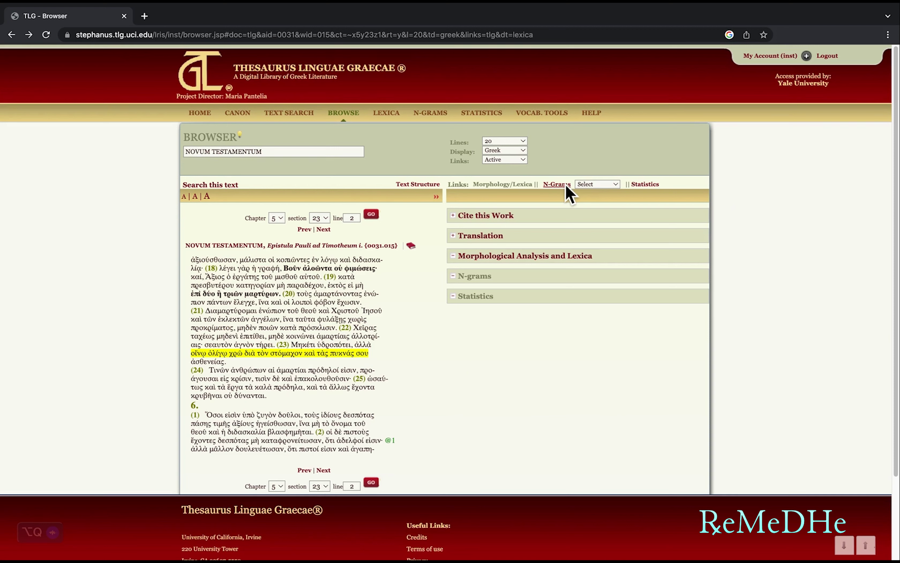
- Display the passage's N-grams by Word Form
{"action": "left_click", "coordinate": [567, 193]}
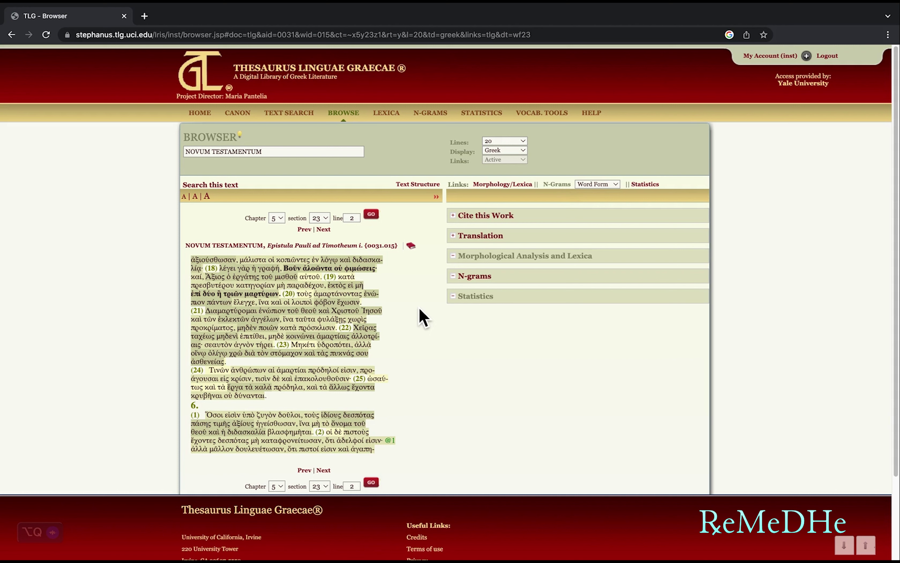
{"action": "scroll", "coordinate": [403, 296], "scroll_direction": "down", "scroll_amount": 1}
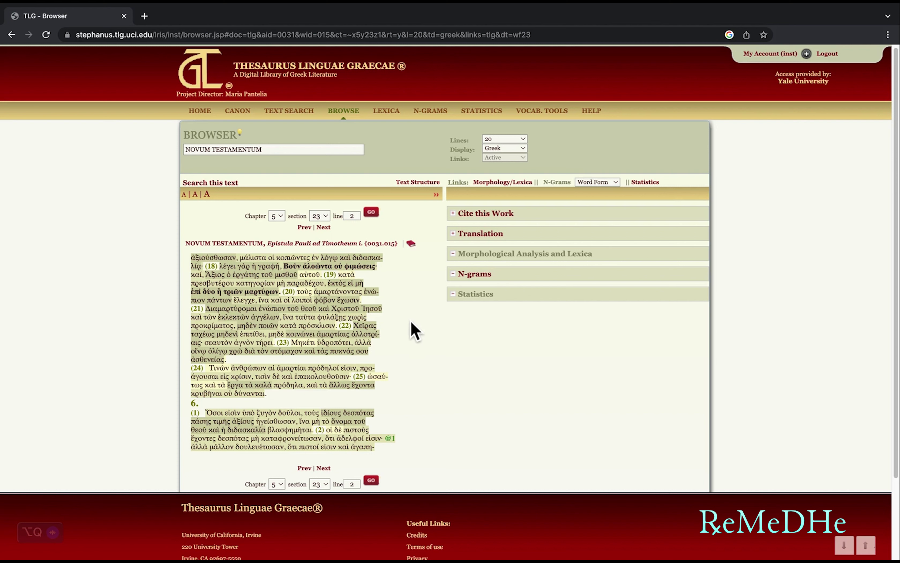
{"action": "left_click", "coordinate": [618, 183]}
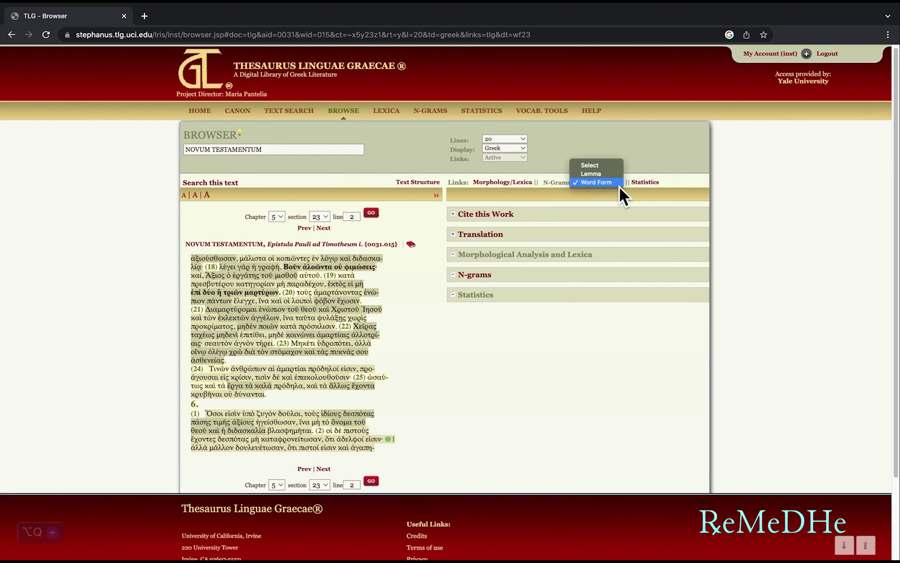
{"action": "left_click", "coordinate": [620, 186]}
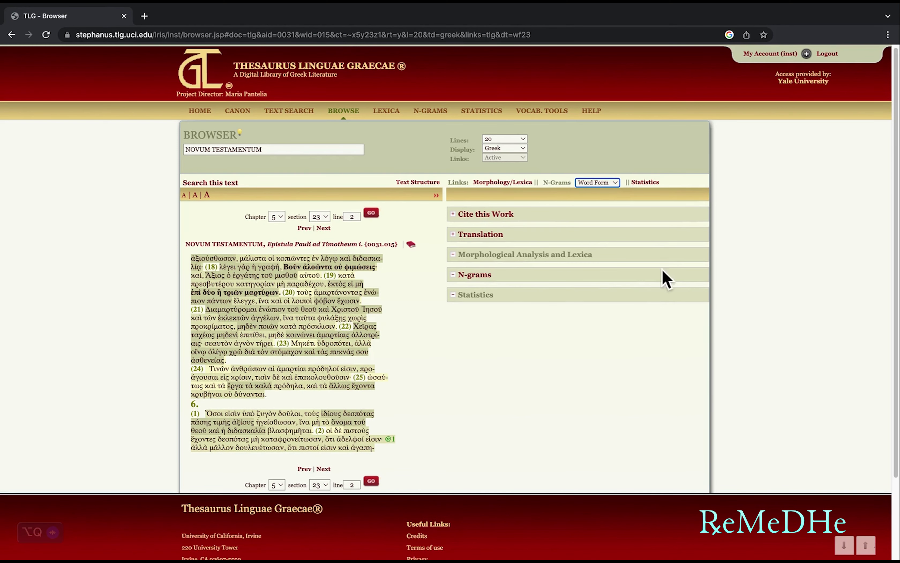
- Set the N-grams to Lemma and look through the parallels for στόμαχον καὶ τὰς πυκνάς σου ἀσθενείας in section 23
{"action": "left_click", "coordinate": [616, 182]}
{"action": "left_click", "coordinate": [610, 174]}
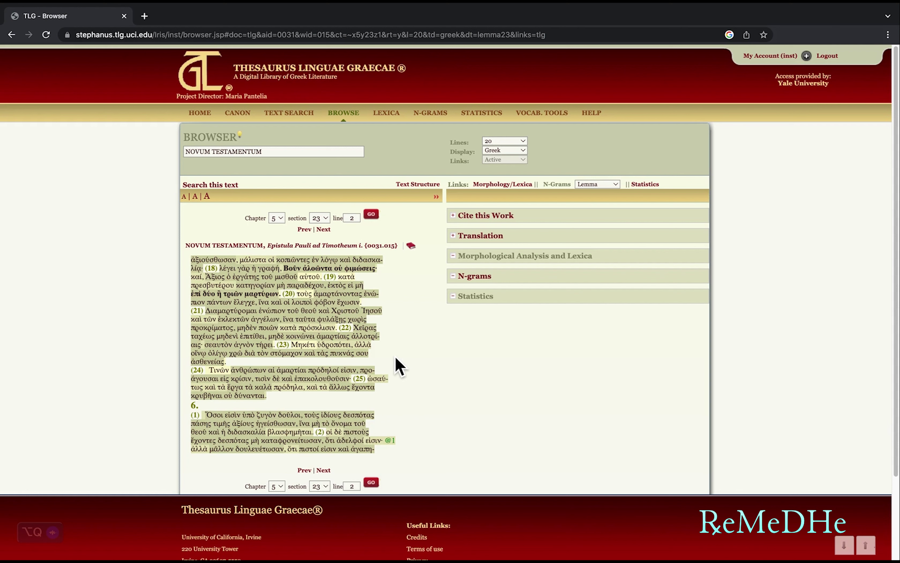
{"action": "left_click", "coordinate": [280, 359]}
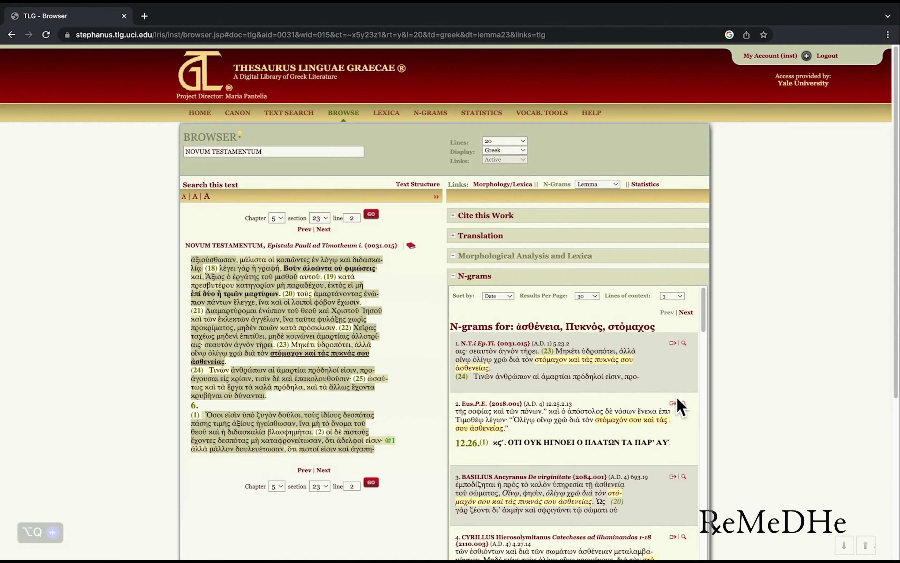
{"action": "scroll", "coordinate": [677, 404], "scroll_direction": "down", "scroll_amount": 3}
{"action": "scroll", "coordinate": [681, 408], "scroll_direction": "down", "scroll_amount": 5}
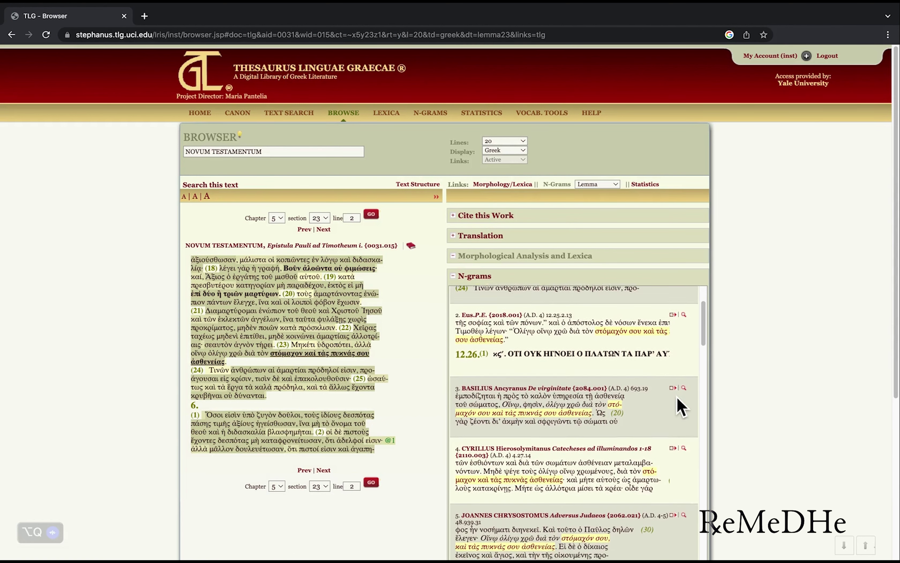
- Preview the Joannes Chrysostomus Adversus Judaeos parallel at 48.939.31, close the preview, and open that passage in the browser
{"action": "scroll", "coordinate": [681, 408], "scroll_direction": "down", "scroll_amount": 5}
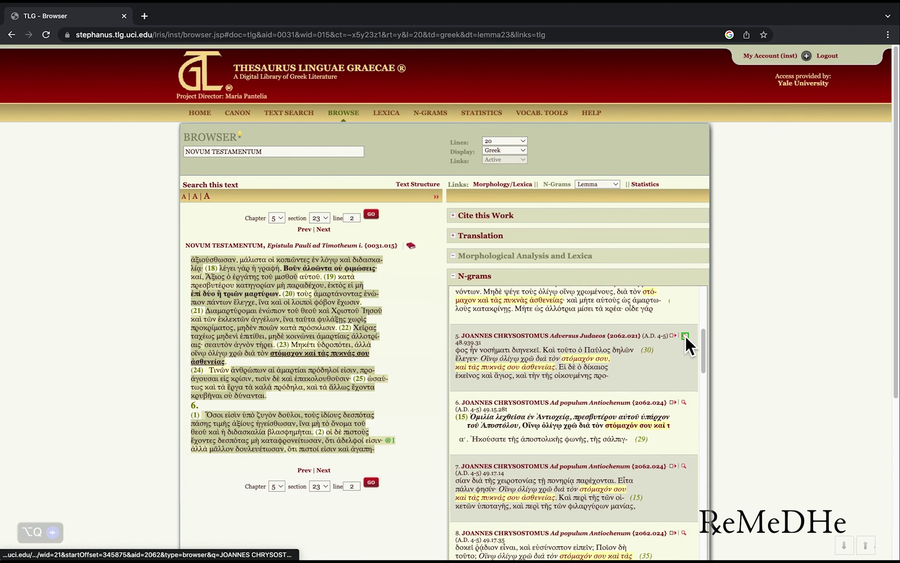
{"action": "left_click", "coordinate": [685, 336]}
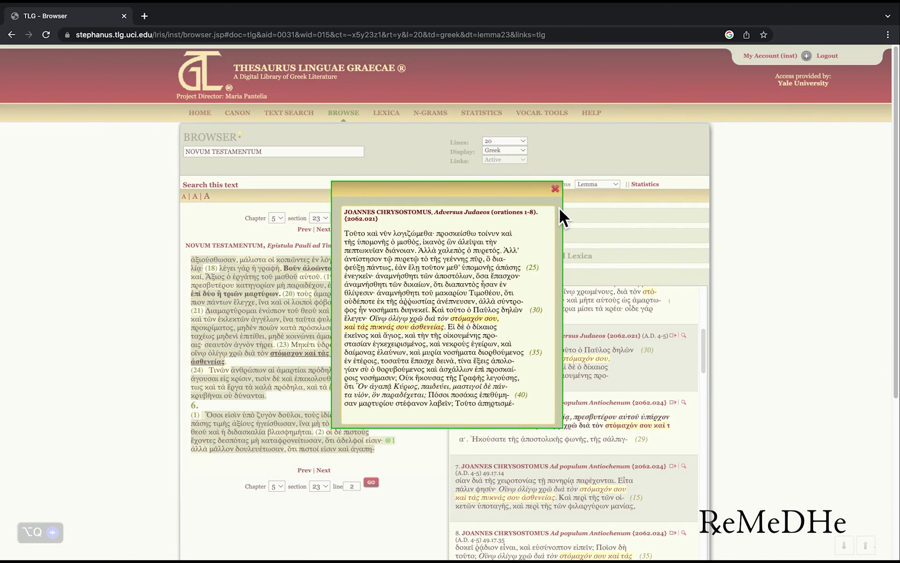
{"action": "left_click", "coordinate": [561, 190]}
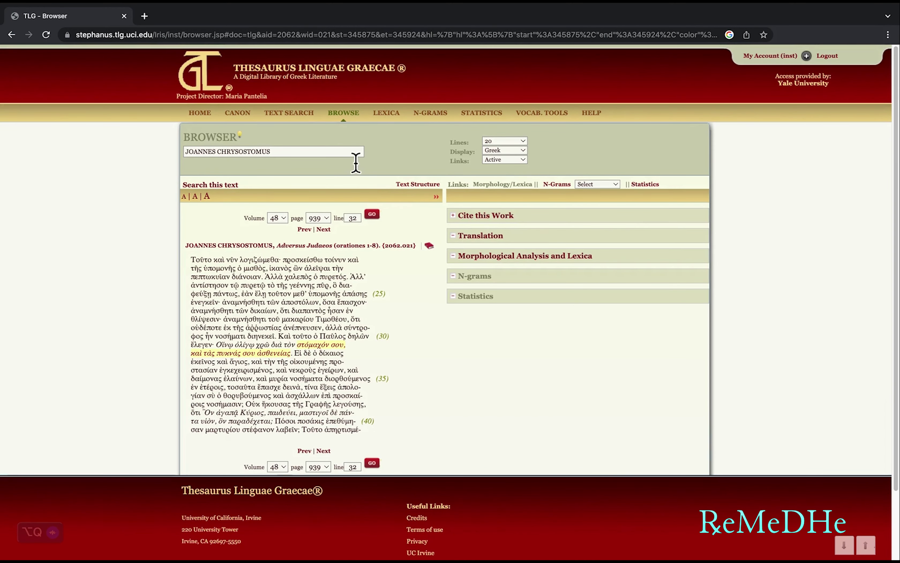
- Go to Parallel Browsing and look through its comparison modes
{"action": "mouse_move", "coordinate": [354, 125]}
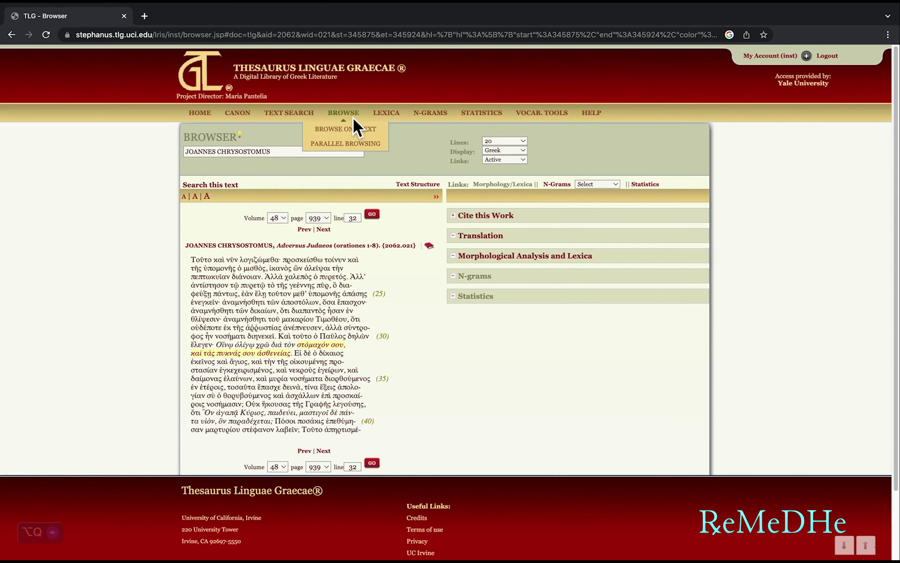
{"action": "left_click", "coordinate": [379, 148]}
{"action": "left_click", "coordinate": [483, 179]}
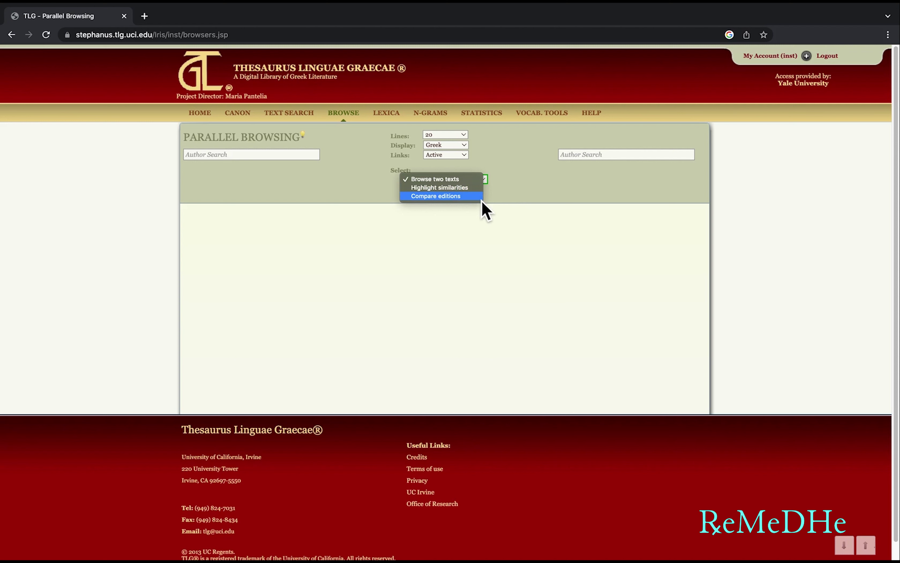
- Choose GALENUS {0057}, In Hippocratis aphorismos commentarii vii {092}, as the first text for parallel browsing
{"action": "left_click", "coordinate": [241, 157]}
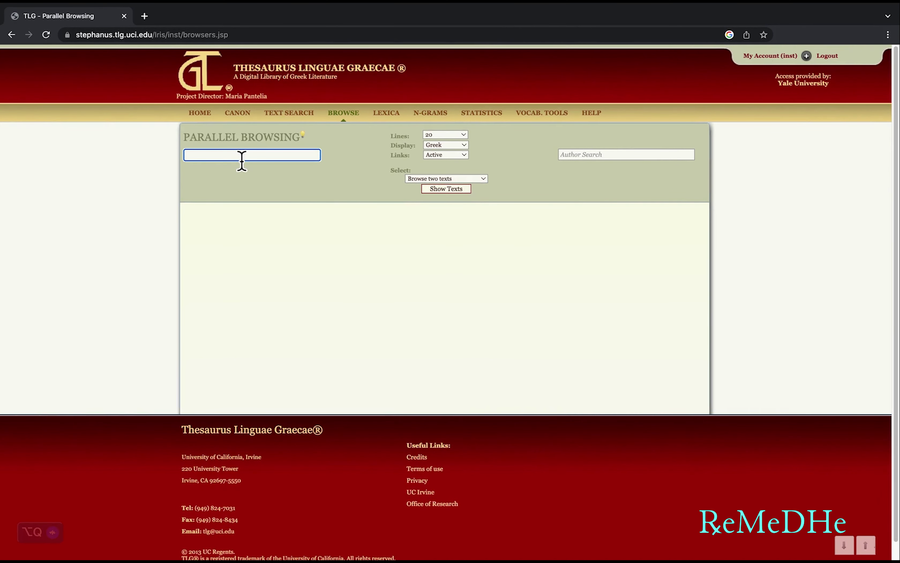
{"action": "type", "text": "gal"}
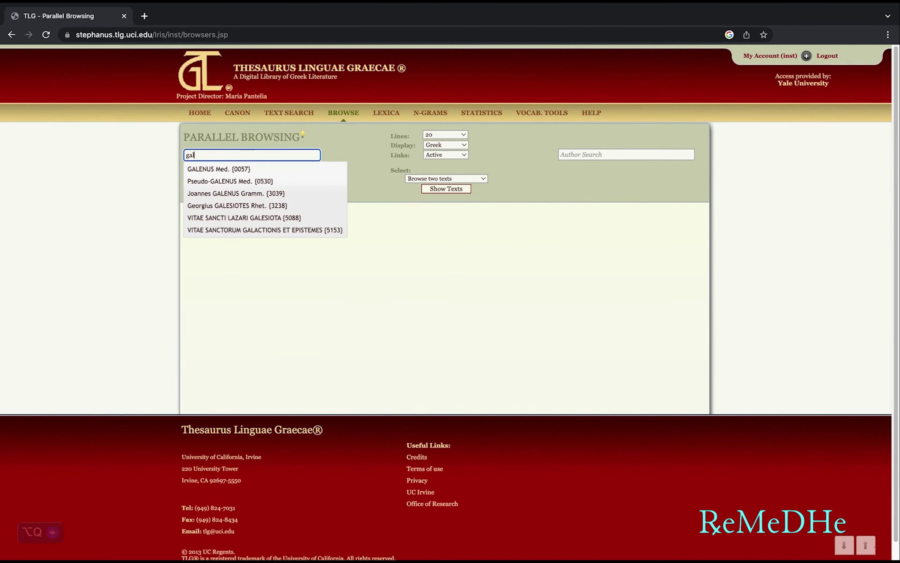
{"action": "left_click", "coordinate": [209, 169]}
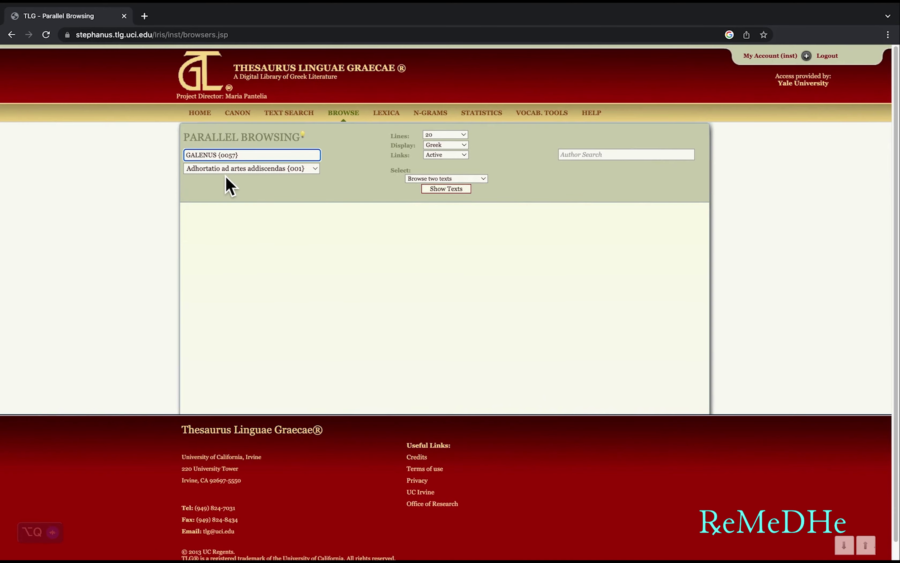
{"action": "left_click", "coordinate": [313, 171]}
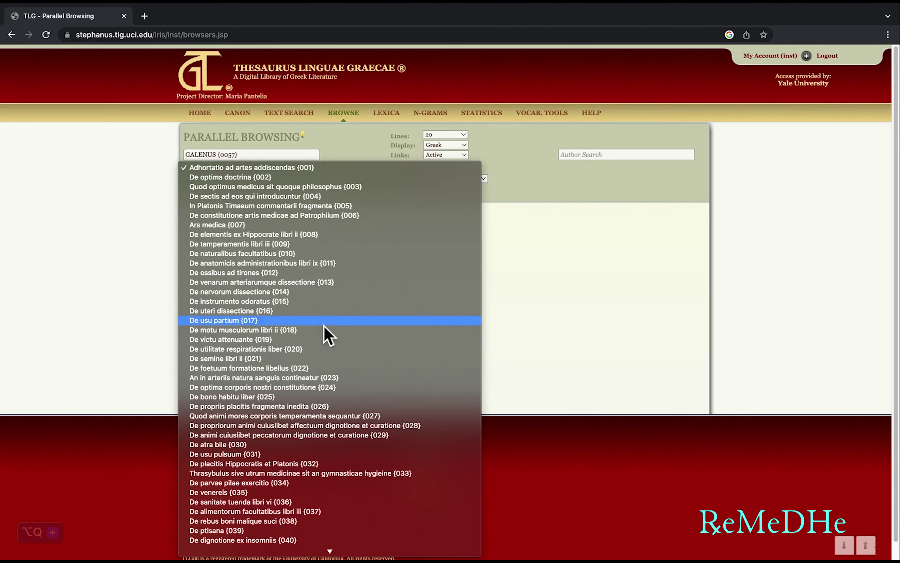
{"action": "scroll", "coordinate": [327, 335], "scroll_direction": "down", "scroll_amount": 6}
{"action": "scroll", "coordinate": [327, 406], "scroll_direction": "down", "scroll_amount": 10}
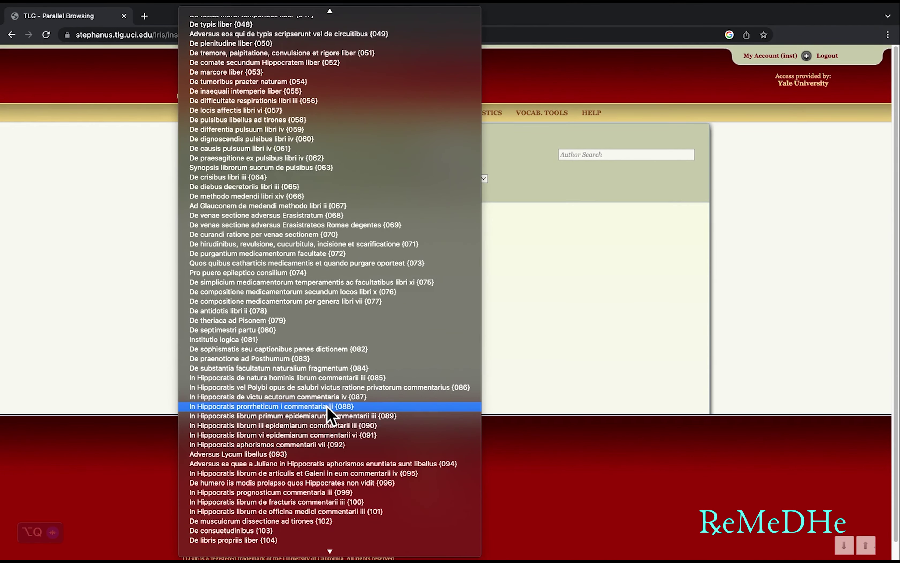
{"action": "left_click", "coordinate": [356, 384]}
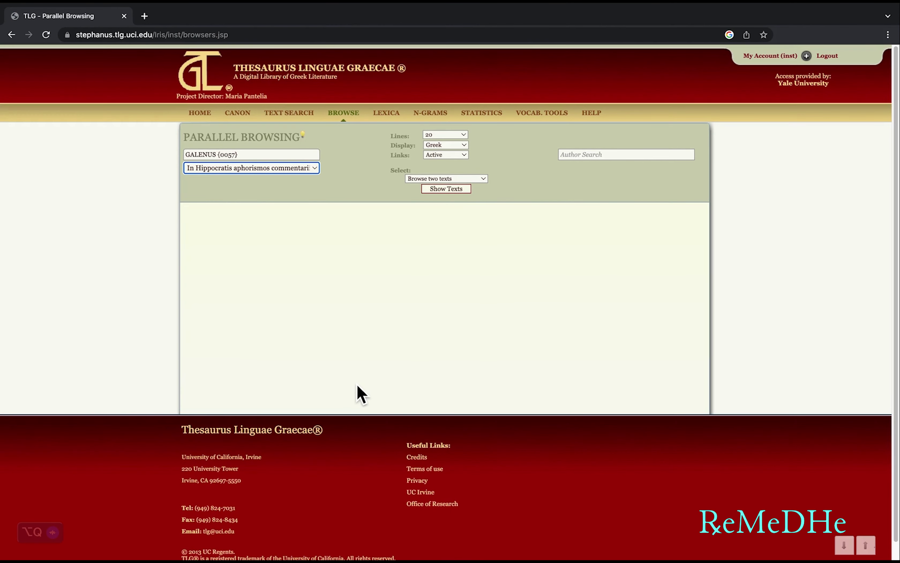
- Choose HIPPOCRATES et CORPUS HIPPOCRATICUM {0627}, Aphorismi {012}, as the second text
{"action": "left_click", "coordinate": [627, 154]}
{"action": "type", "text": "hippo"}
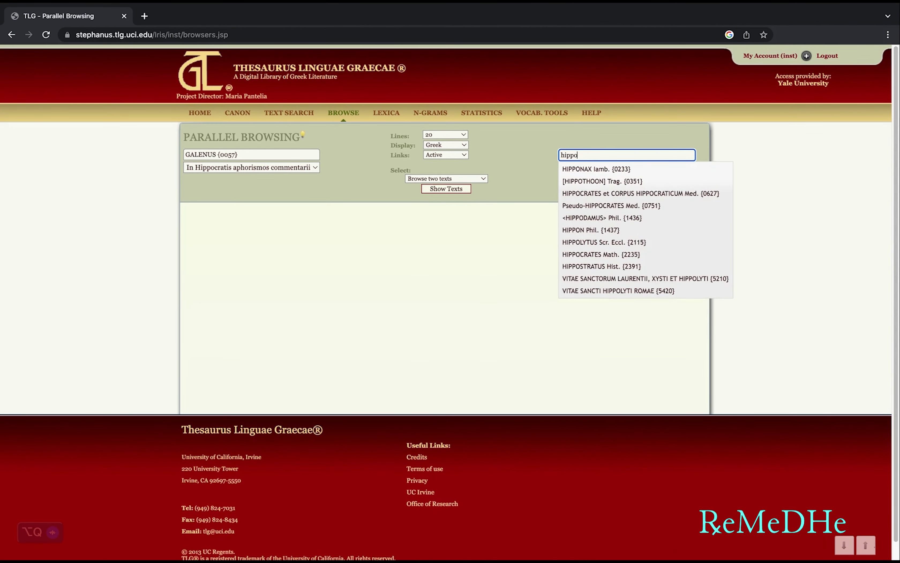
{"action": "left_click", "coordinate": [616, 193]}
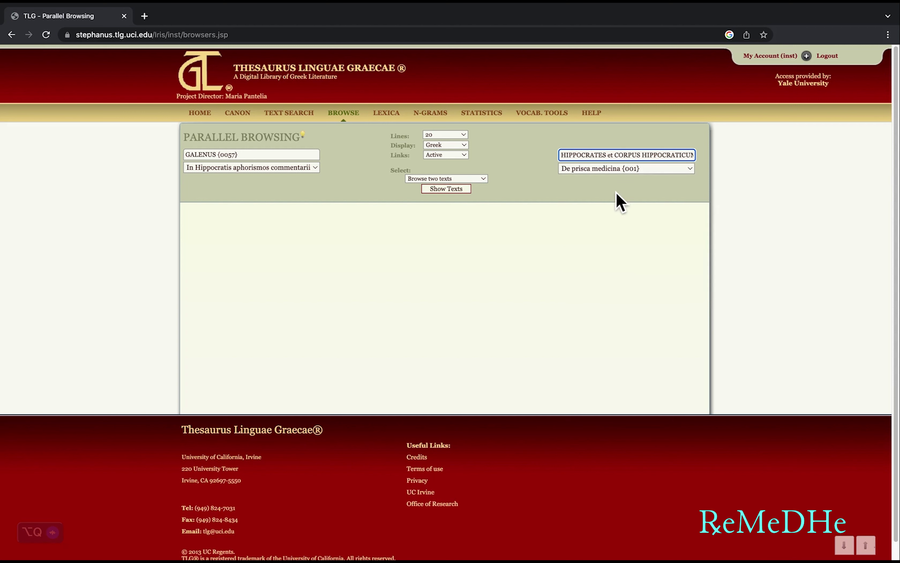
{"action": "left_click", "coordinate": [679, 169]}
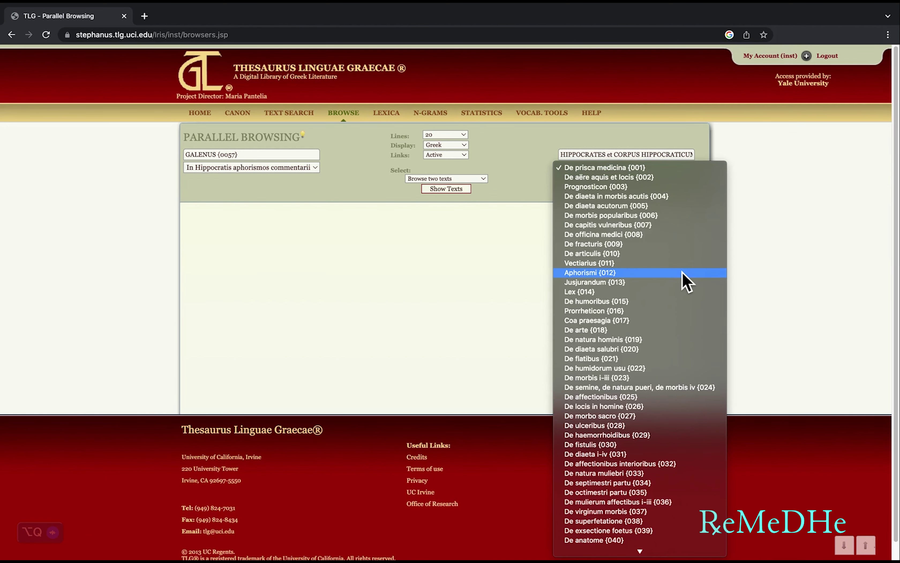
{"action": "left_click", "coordinate": [683, 273]}
- Set the comparison mode to Highlight similarities and show the Galen and Hippocrates texts side by side
{"action": "left_click", "coordinate": [482, 180]}
{"action": "left_click", "coordinate": [484, 186]}
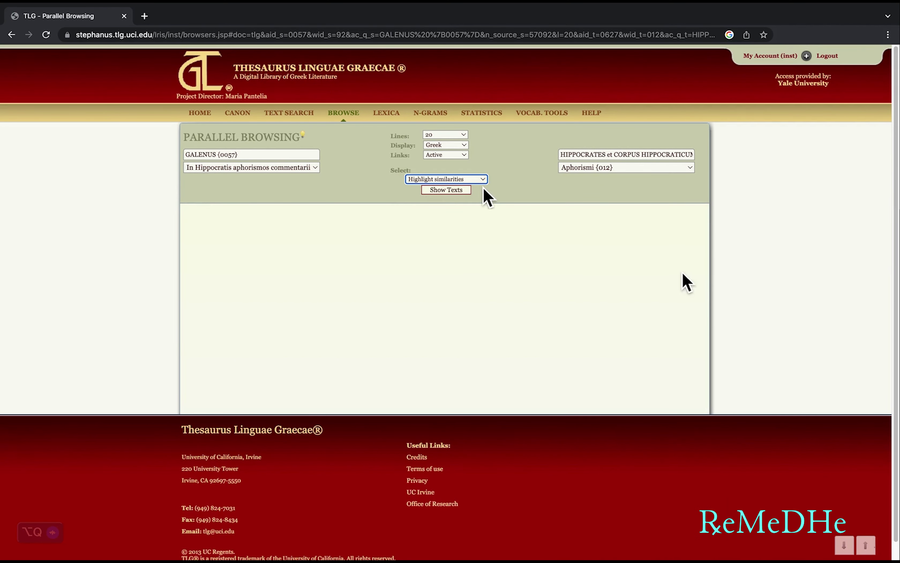
{"action": "left_click", "coordinate": [470, 194]}
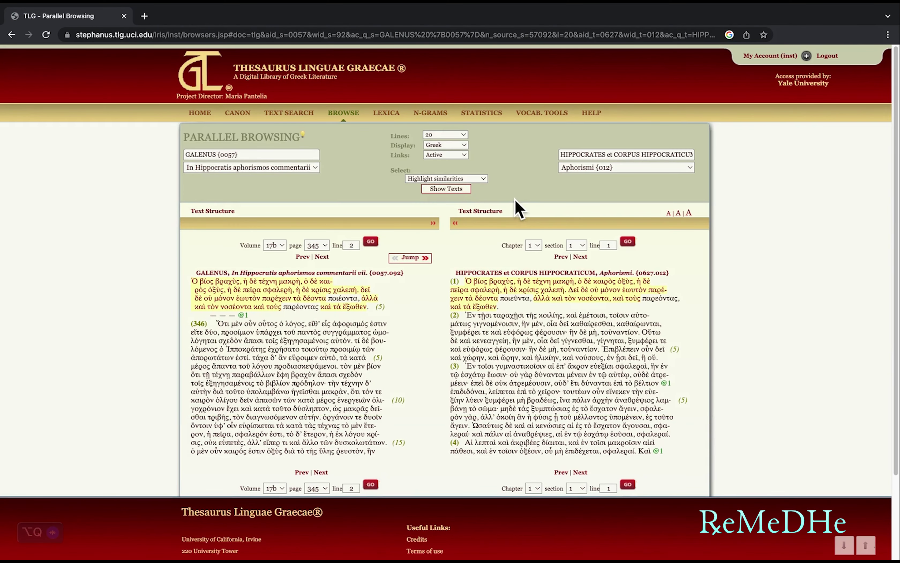
- Jump forward twice through the matching passages, and view and close the morphological analysis of βραχύς in the Aphorismi
{"action": "left_click", "coordinate": [430, 261]}
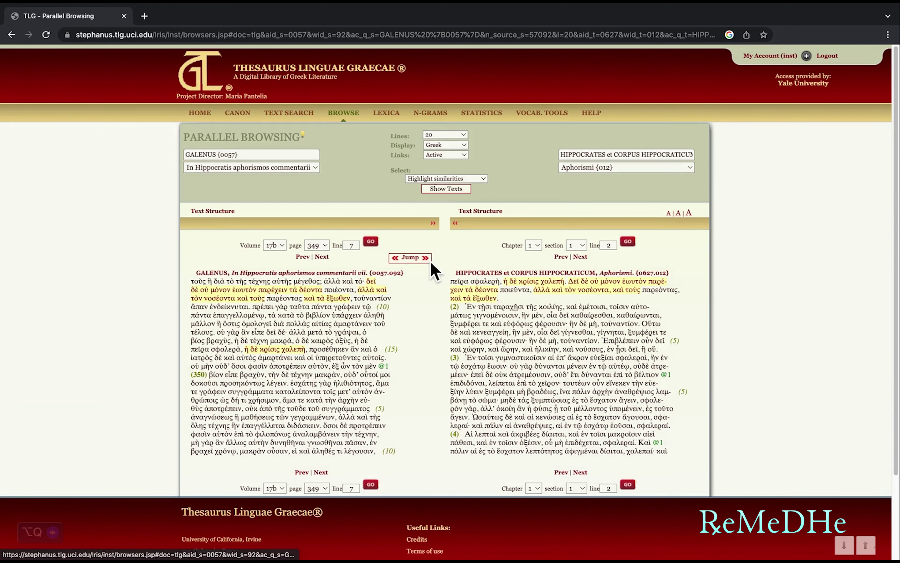
{"action": "left_click", "coordinate": [431, 261]}
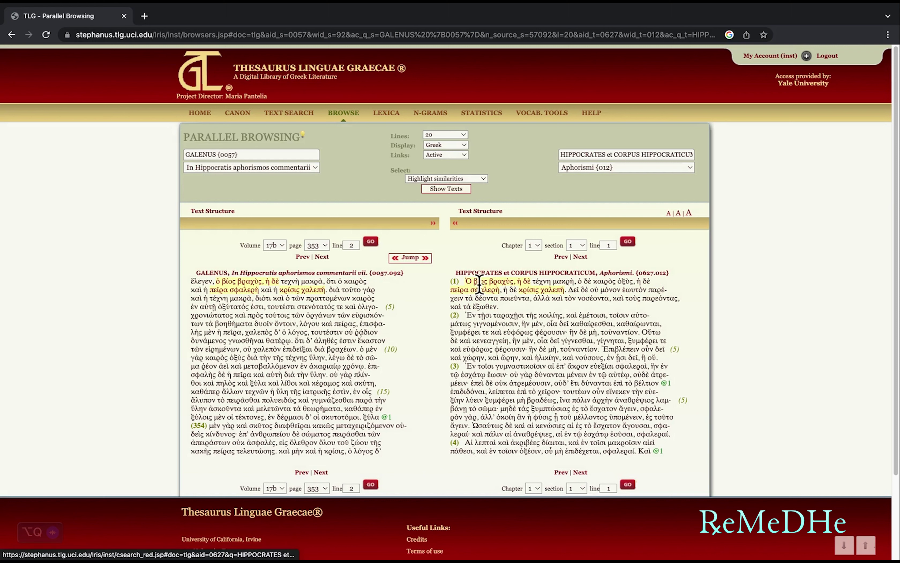
{"action": "left_click", "coordinate": [505, 284]}
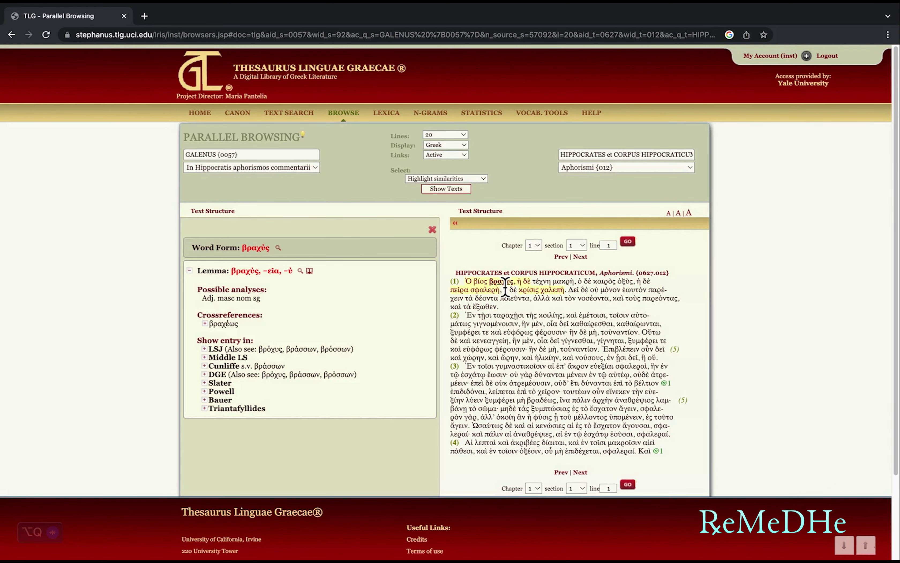
{"action": "left_click", "coordinate": [433, 230]}
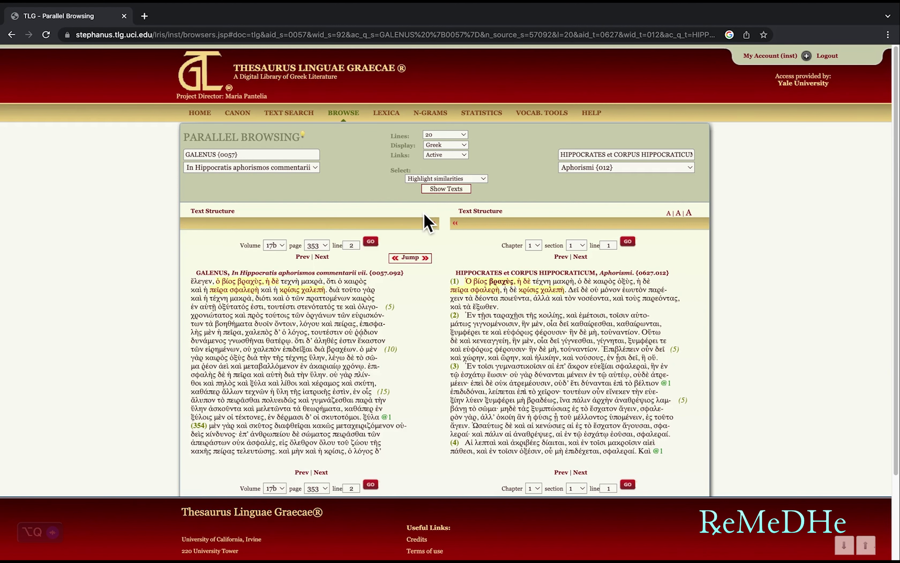
- Go to the N-Grams Intertextual Phrase Matching page and set the source text to SORANUS {0565}
{"action": "left_click", "coordinate": [434, 115]}
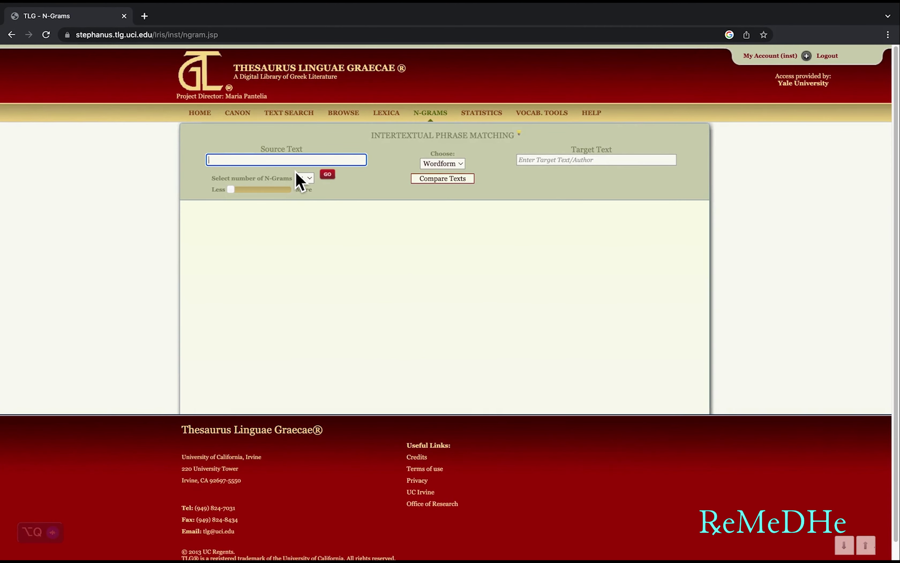
{"action": "type", "text": "soranu"}
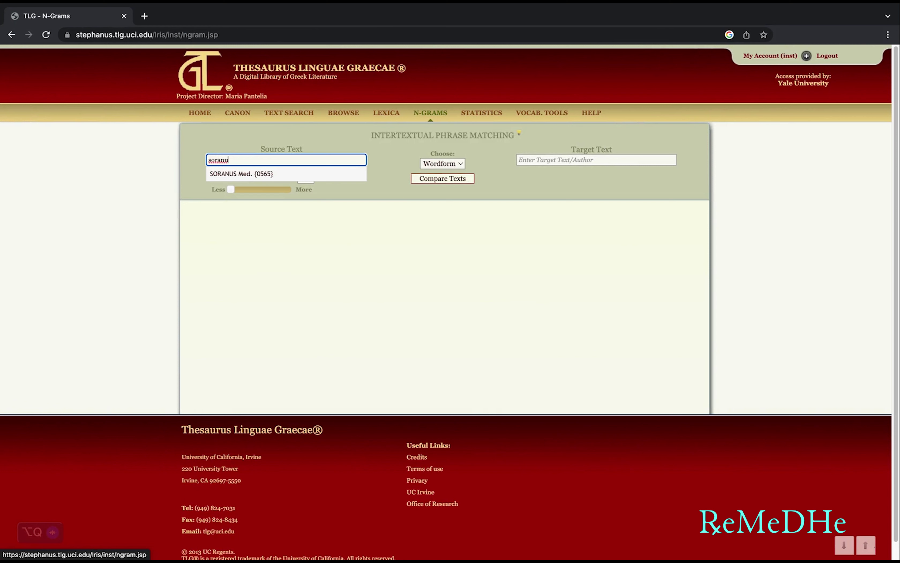
{"action": "left_click", "coordinate": [295, 176]}
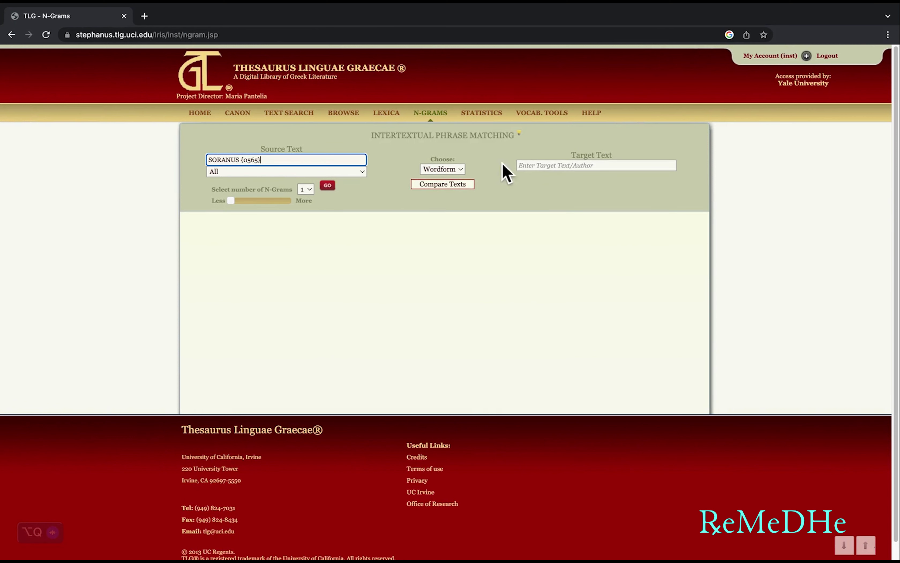
- Set the target text to HIPPOCRATES et CORPUS HIPPOCRATICUM {0627} and compare it with Soranus by Wordform
{"action": "left_click", "coordinate": [560, 166]}
{"action": "type", "text": "hippo"}
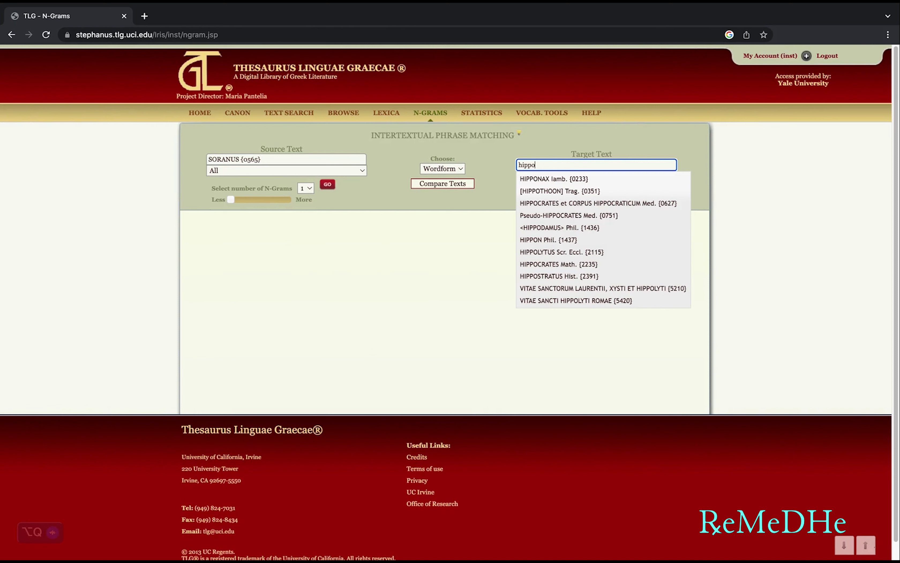
{"action": "key", "text": "Down"}
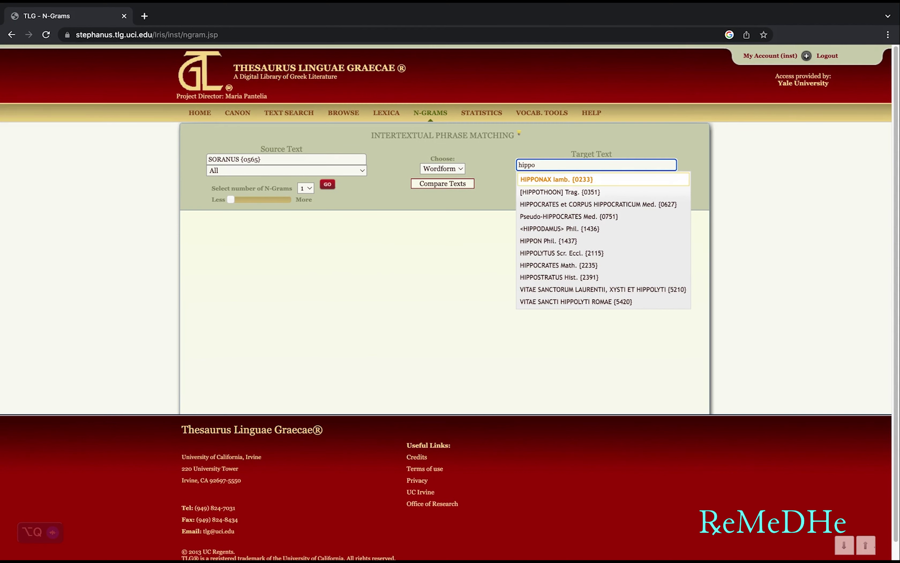
{"action": "key", "text": "Down"}
{"action": "key", "text": "Down"}
{"action": "key", "text": "Return"}
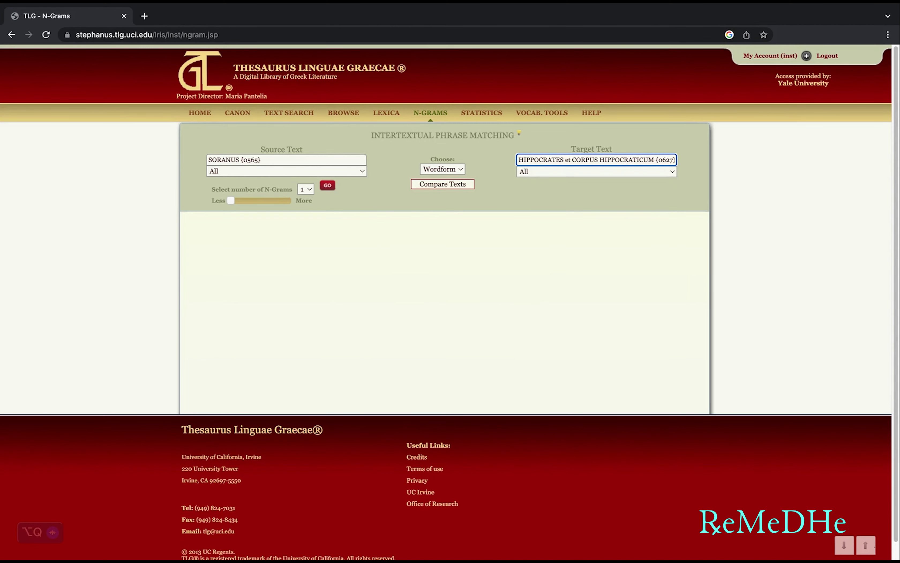
{"action": "left_click", "coordinate": [468, 186]}
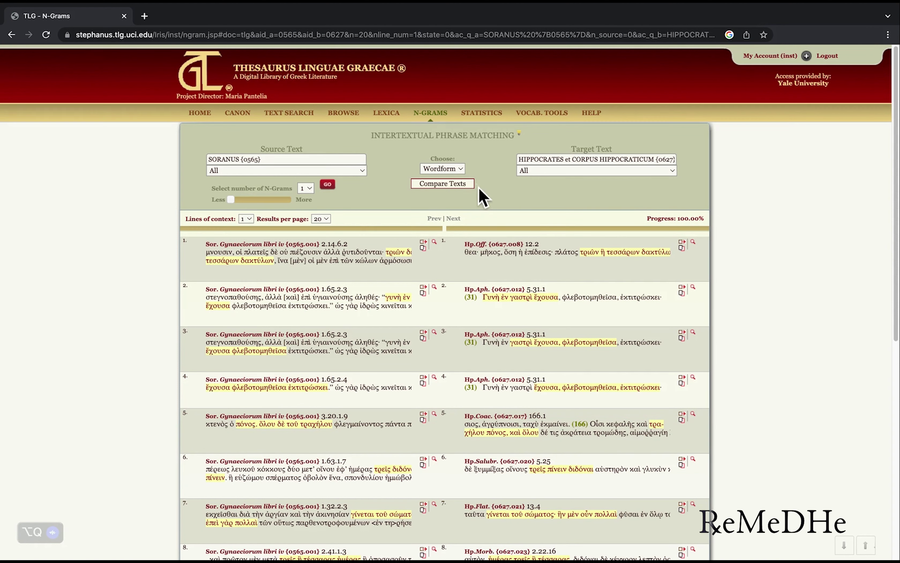
- Compare the Soranus and Hippocratic texts by Lemma and look through the matching phrases
{"action": "left_click", "coordinate": [462, 169]}
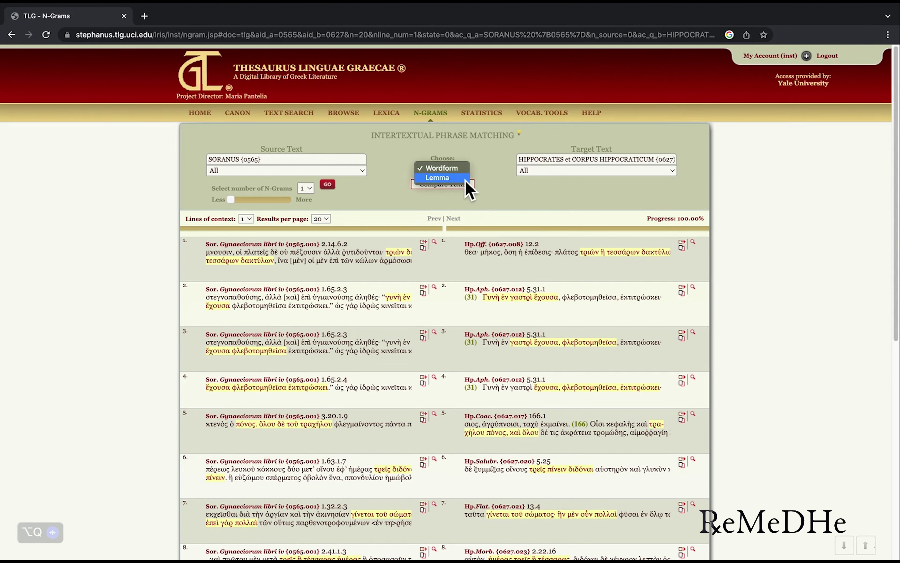
{"action": "left_click", "coordinate": [466, 178]}
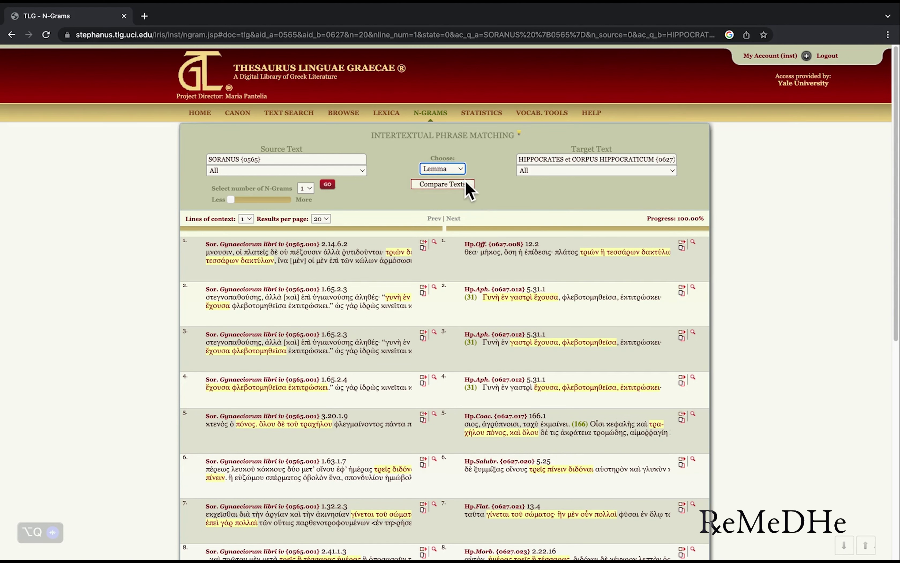
{"action": "left_click", "coordinate": [472, 185]}
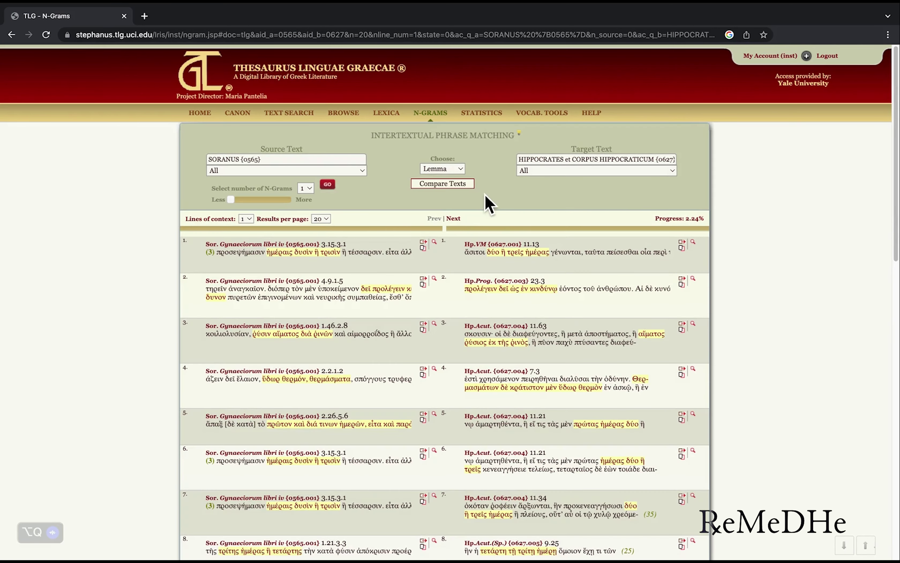
{"action": "scroll", "coordinate": [485, 196], "scroll_direction": "down", "scroll_amount": 10}
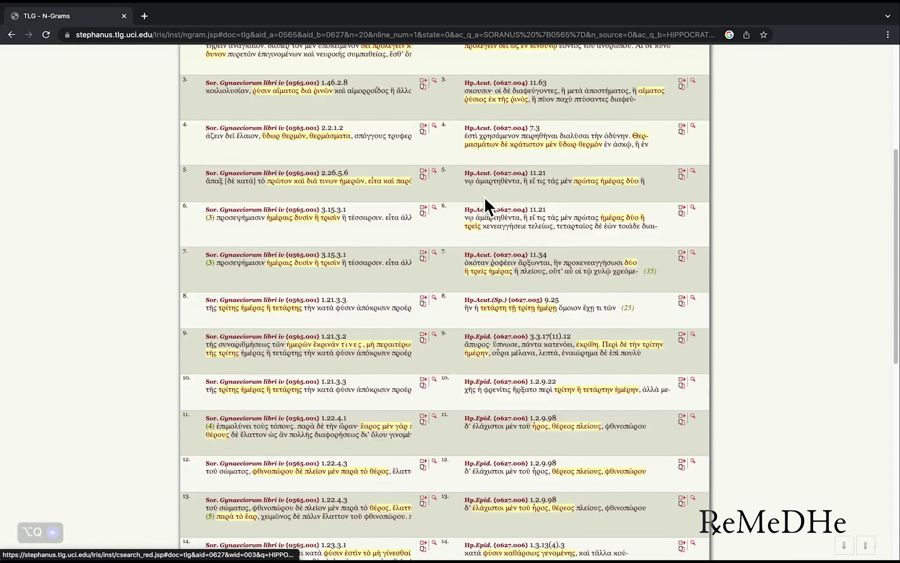
{"action": "scroll", "coordinate": [485, 197], "scroll_direction": "down", "scroll_amount": 8}
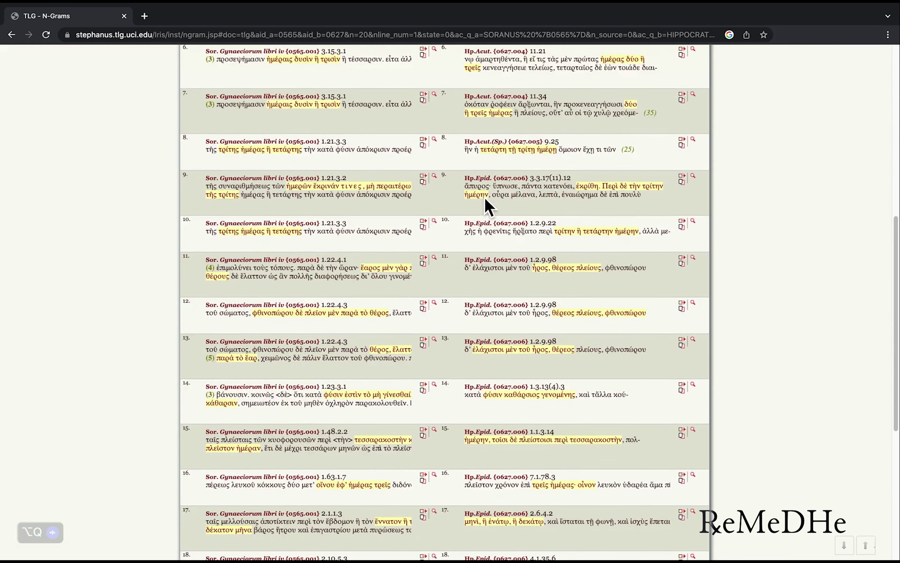
{"action": "scroll", "coordinate": [485, 197], "scroll_direction": "up", "scroll_amount": 18}
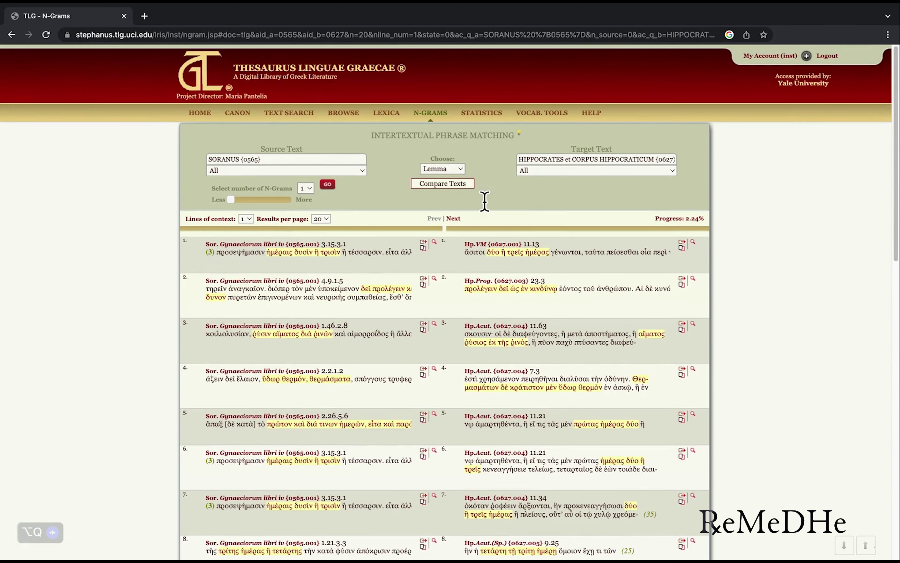
- Set the number of N-Grams to 5 for the Soranus and Hippocrates comparison and look over the matching phrases
{"action": "left_click", "coordinate": [241, 201]}
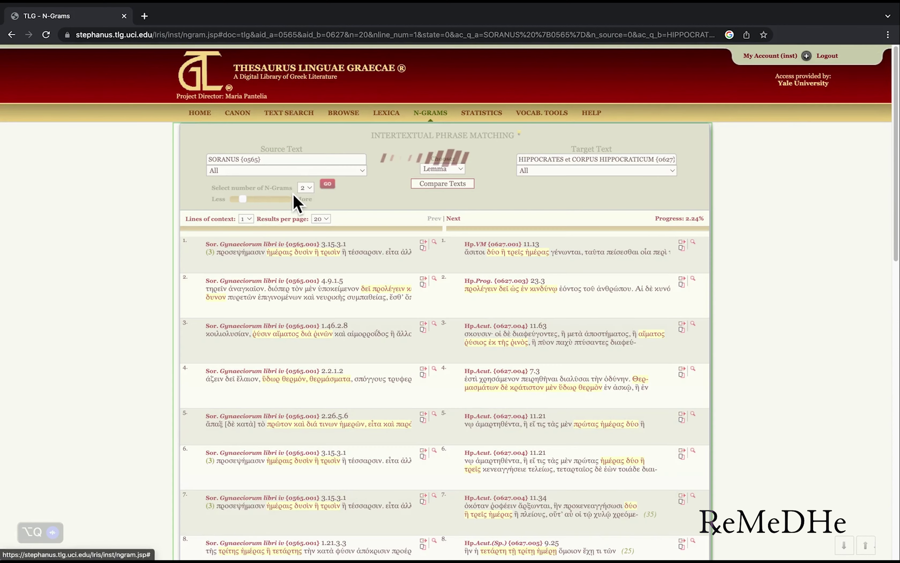
{"action": "left_click", "coordinate": [312, 189]}
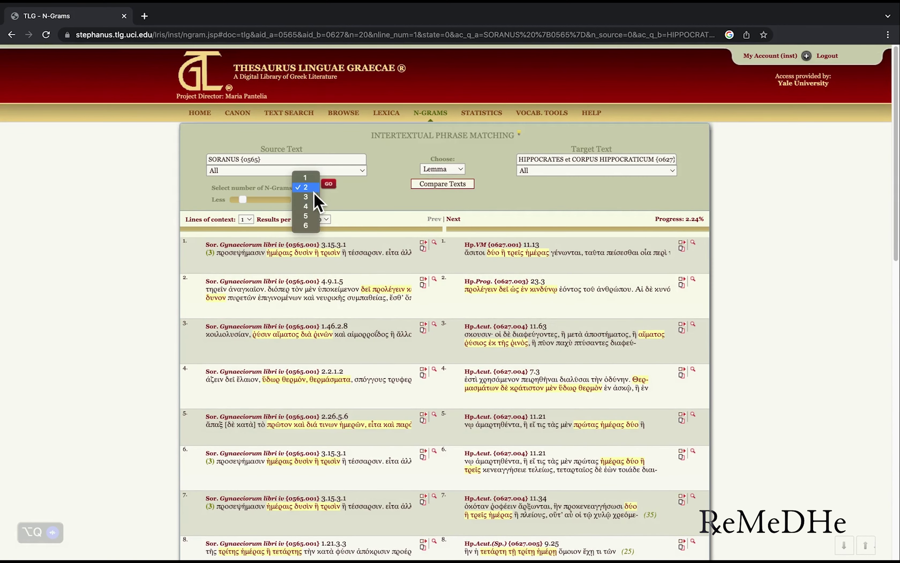
{"action": "left_click", "coordinate": [316, 216]}
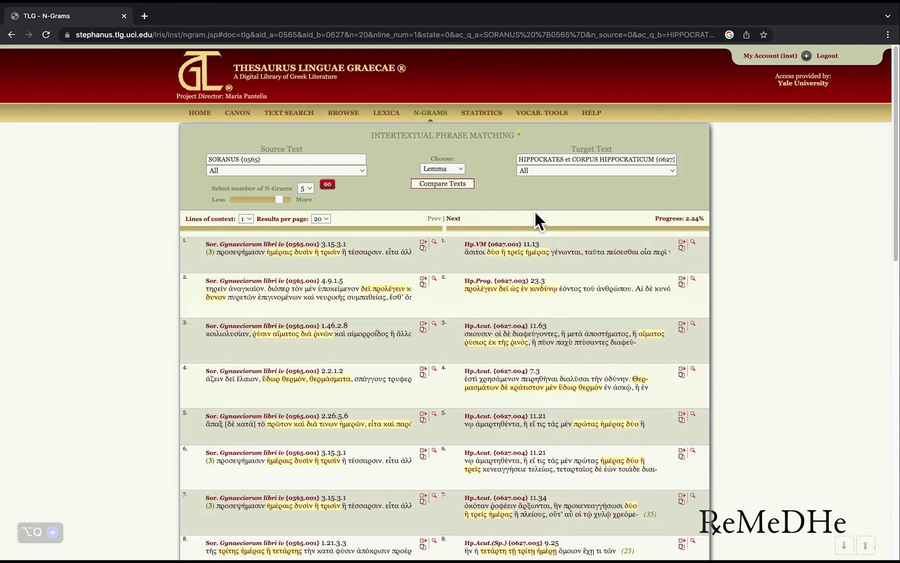
{"action": "scroll", "coordinate": [537, 217], "scroll_direction": "down", "scroll_amount": 5}
{"action": "scroll", "coordinate": [537, 220], "scroll_direction": "up", "scroll_amount": 5}
- Go to the Text Search page and run simple Word Index searches for "meqais" and "gnwqi sauton" in the full corpus
{"action": "left_click", "coordinate": [314, 118]}
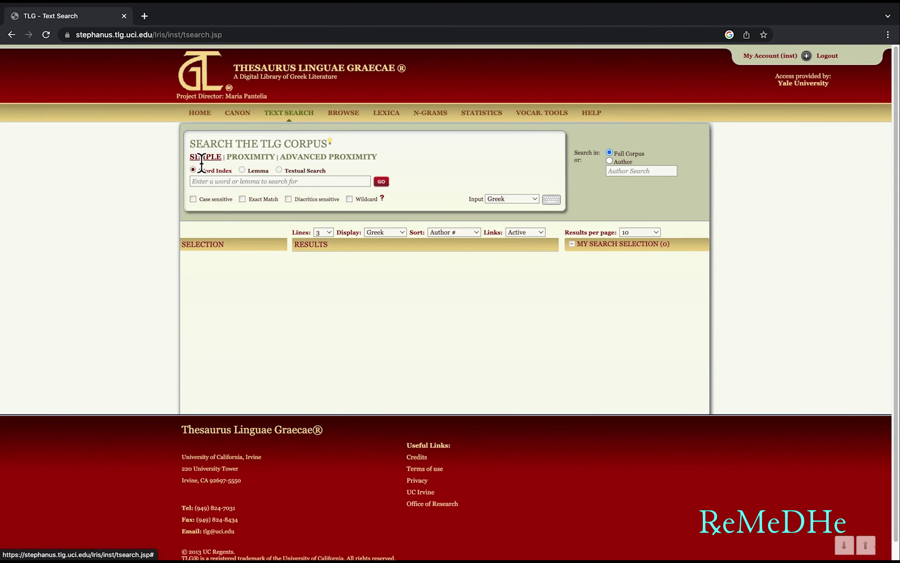
{"action": "left_click_drag", "start_coordinate": [220, 159], "coordinate": [152, 186]}
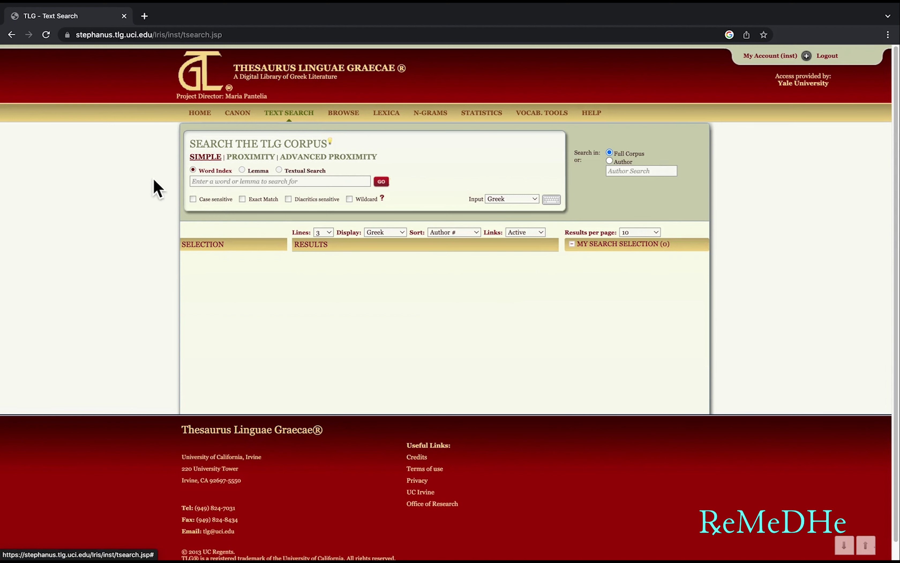
{"action": "left_click", "coordinate": [201, 177]}
{"action": "type", "text": "m"}
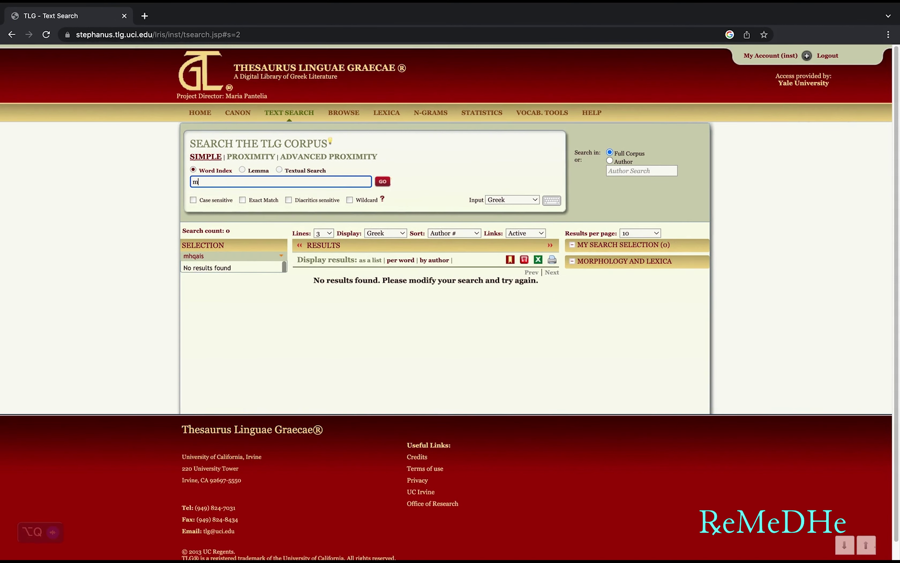
{"action": "type", "text": "eqais"}
{"action": "key", "text": "Return"}
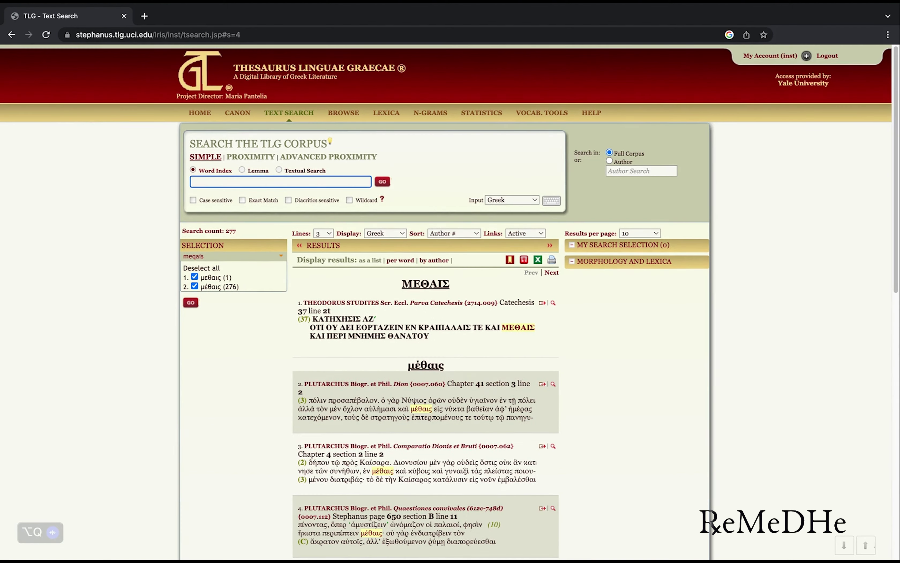
{"action": "type", "text": "gnwqi sauton"}
{"action": "key", "text": "Return"}
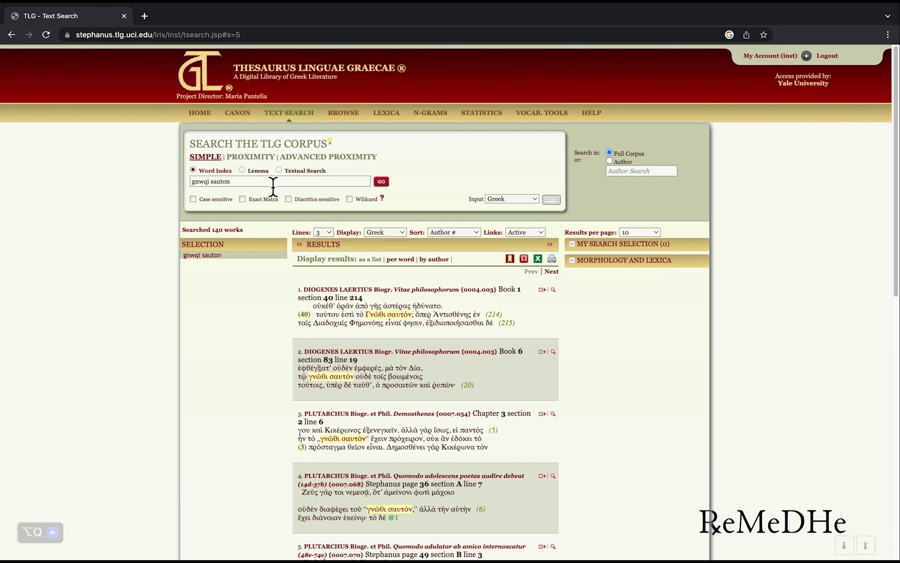
- Display the on-screen Greek keyboard and switch the search input method to Beta
{"action": "left_click", "coordinate": [554, 201]}
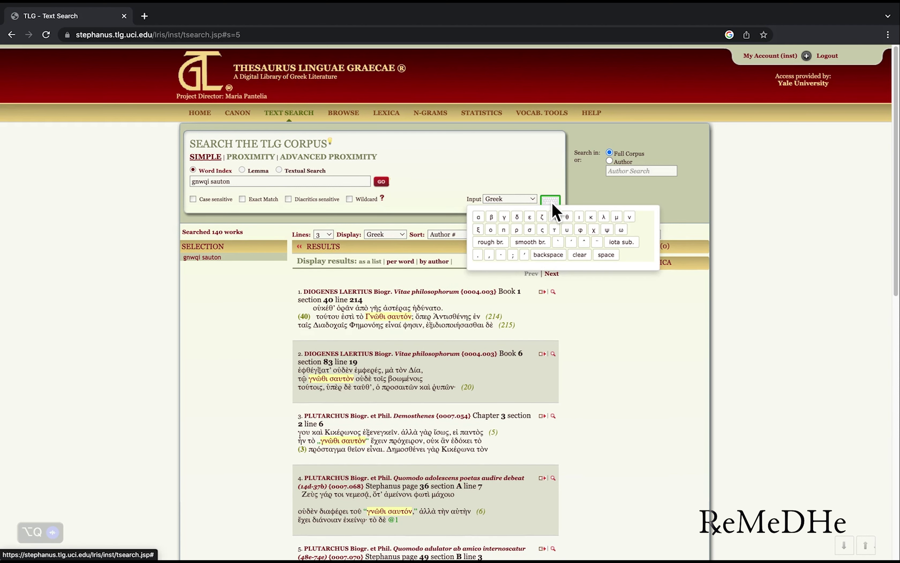
{"action": "left_click", "coordinate": [533, 199]}
{"action": "left_click", "coordinate": [519, 208]}
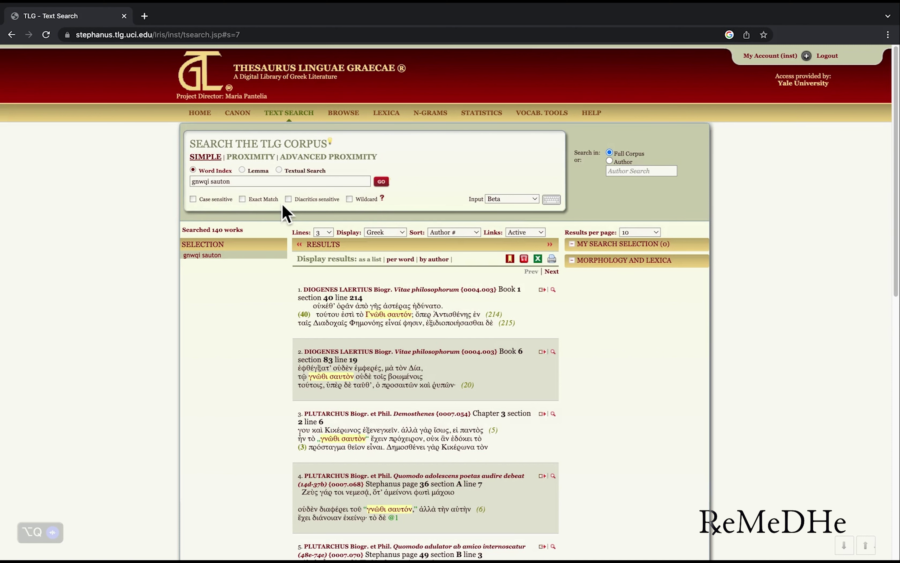
- Run a simple Lemma search for μέθη, -ης, ἡ and look through the matching passages
{"action": "left_click", "coordinate": [242, 170]}
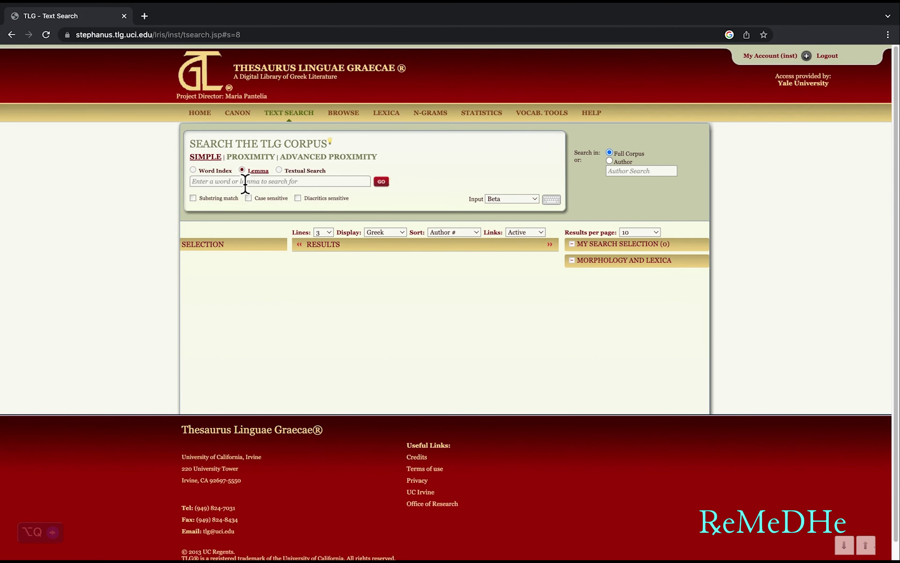
{"action": "type", "text": "me"}
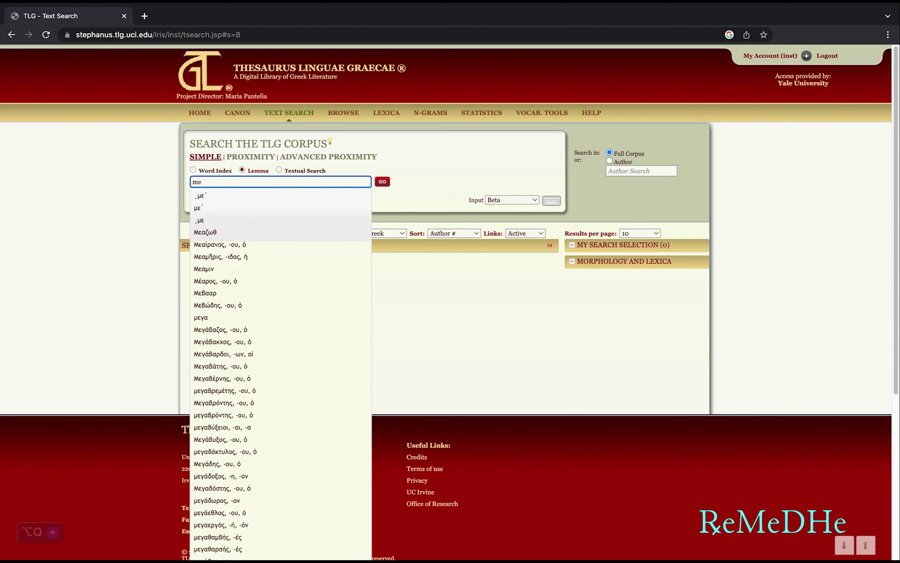
{"action": "type", "text": "q"}
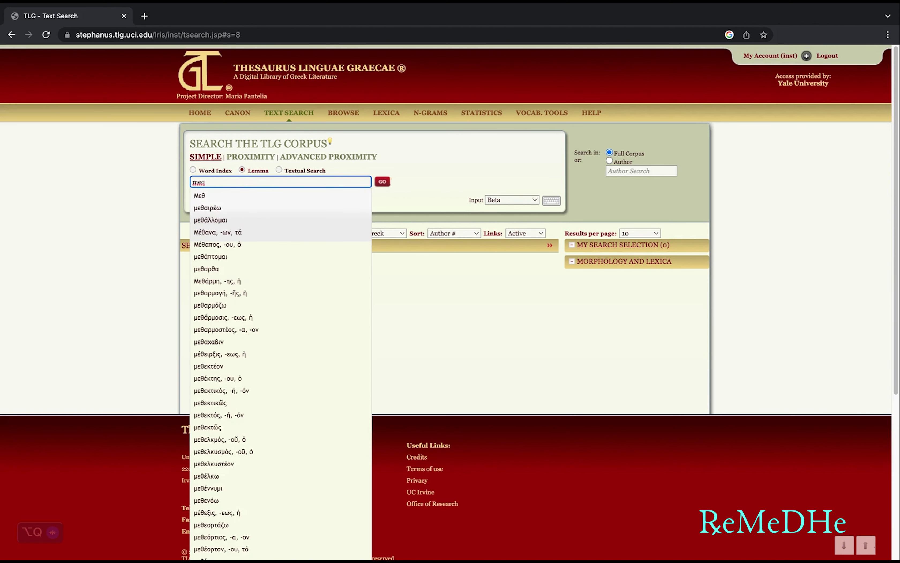
{"action": "type", "text": "h"}
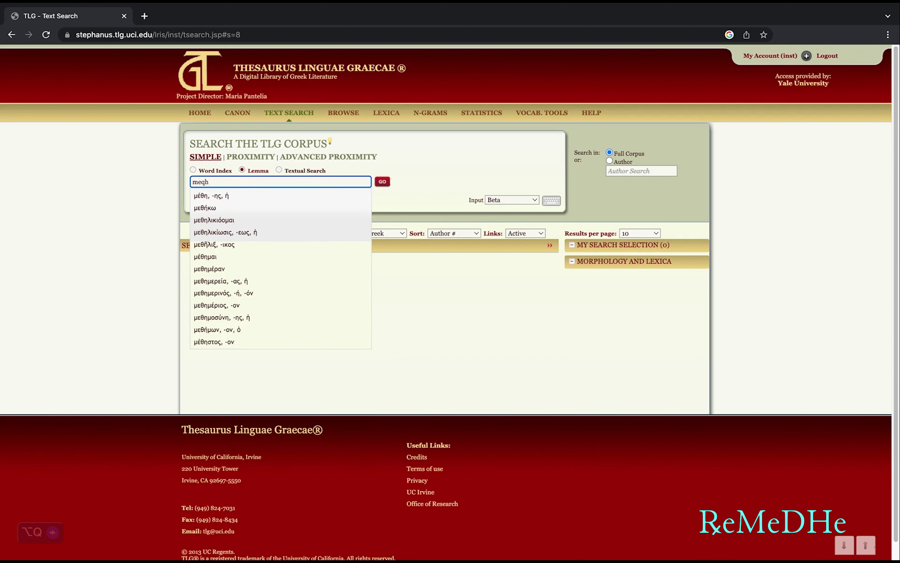
{"action": "left_click", "coordinate": [253, 196]}
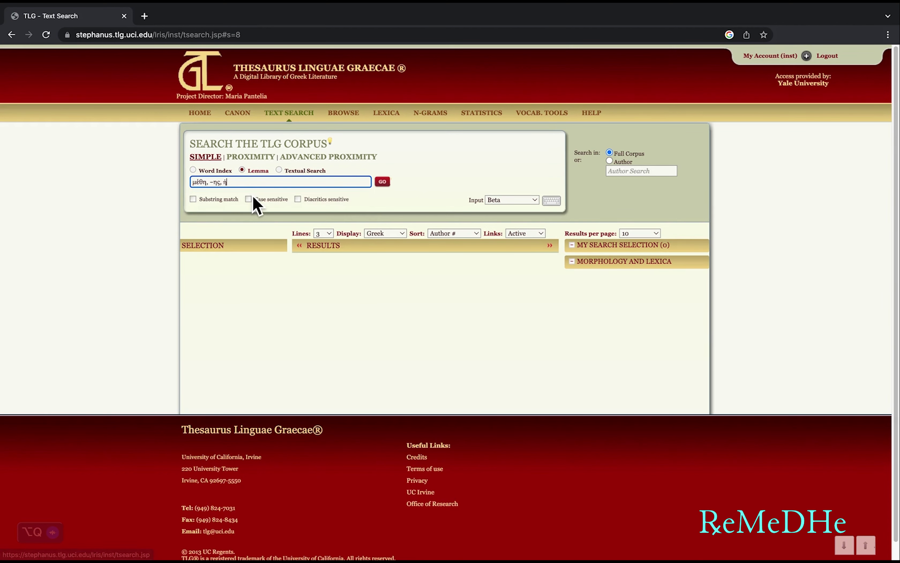
{"action": "left_click", "coordinate": [383, 182]}
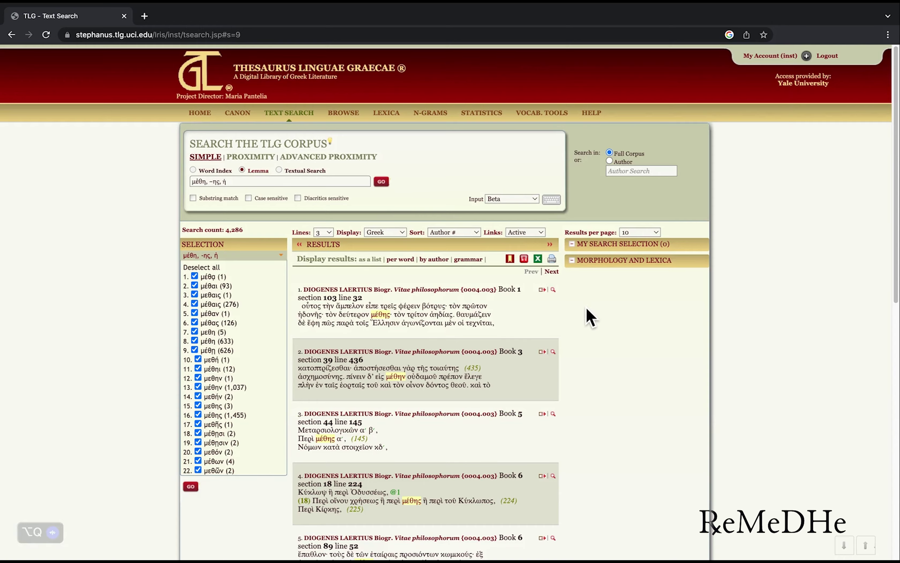
{"action": "scroll", "coordinate": [588, 311], "scroll_direction": "down", "scroll_amount": 5}
{"action": "scroll", "coordinate": [589, 311], "scroll_direction": "down", "scroll_amount": 3}
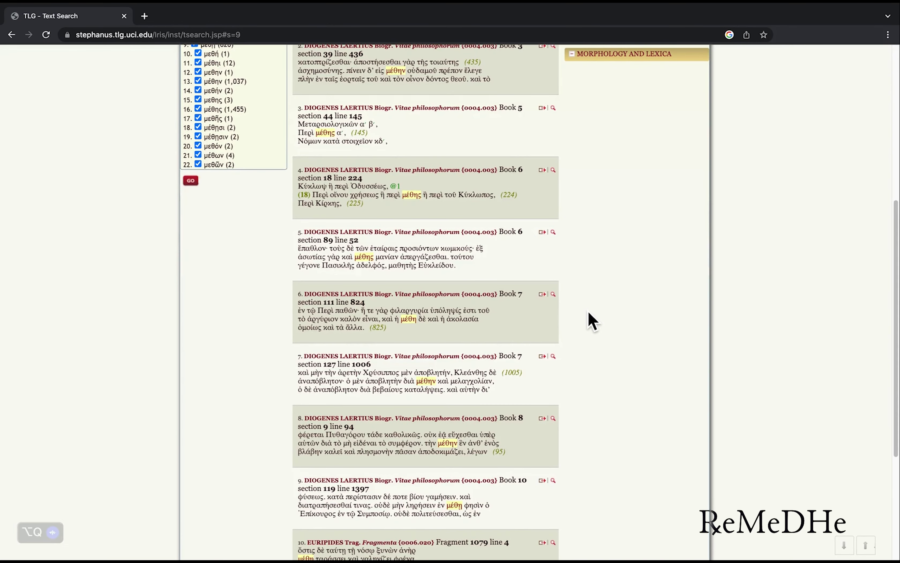
{"action": "scroll", "coordinate": [588, 311], "scroll_direction": "up", "scroll_amount": 7}
{"action": "scroll", "coordinate": [588, 311], "scroll_direction": "up", "scroll_amount": 2}
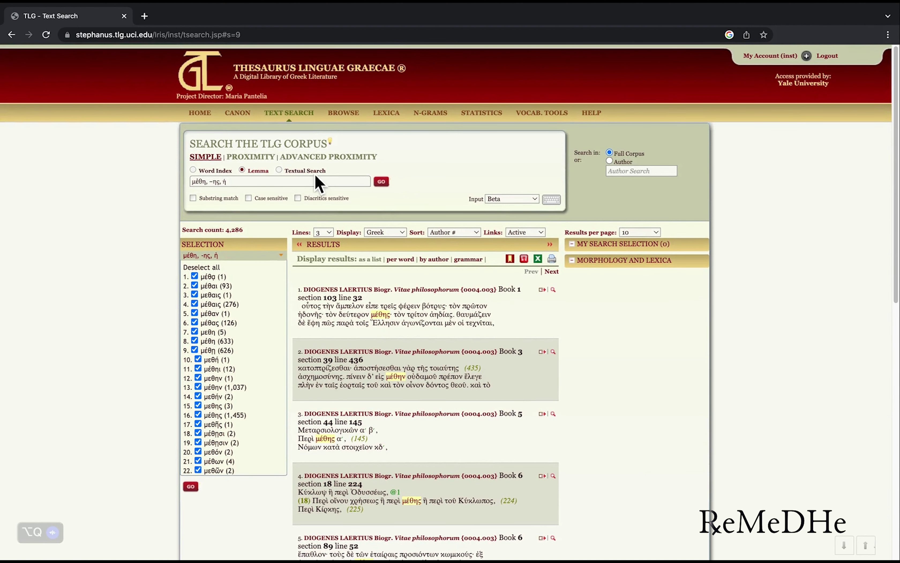
- Switch to a Proximity search by Lemma and enter οἶνος, -ου, ὁ as the first lemma
{"action": "left_click", "coordinate": [286, 172]}
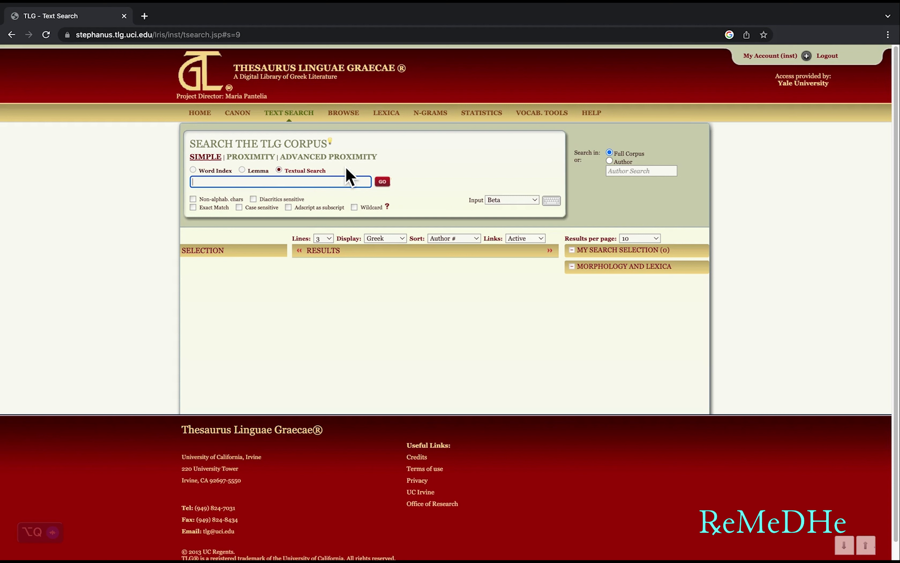
{"action": "left_click", "coordinate": [252, 158]}
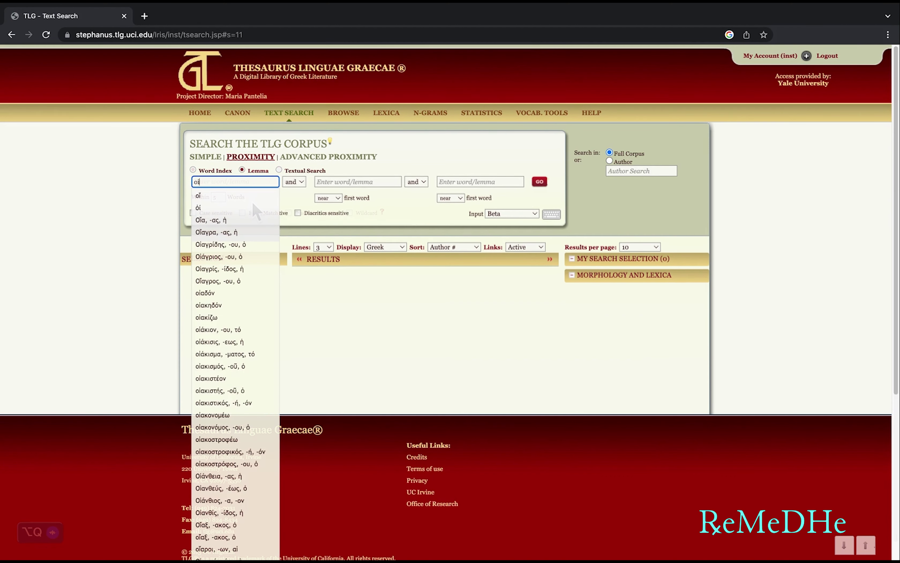
{"action": "type", "text": "nos"}
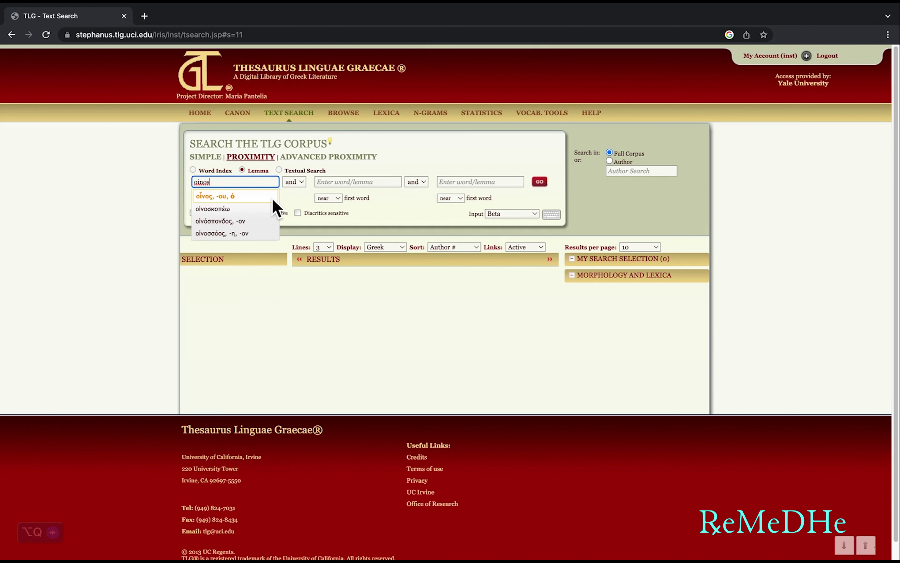
{"action": "left_click", "coordinate": [272, 200]}
- Enter μέθη, -ης, ἡ as the second lemma of the proximity search
{"action": "left_click", "coordinate": [347, 182]}
{"action": "type", "text": "mhq"}
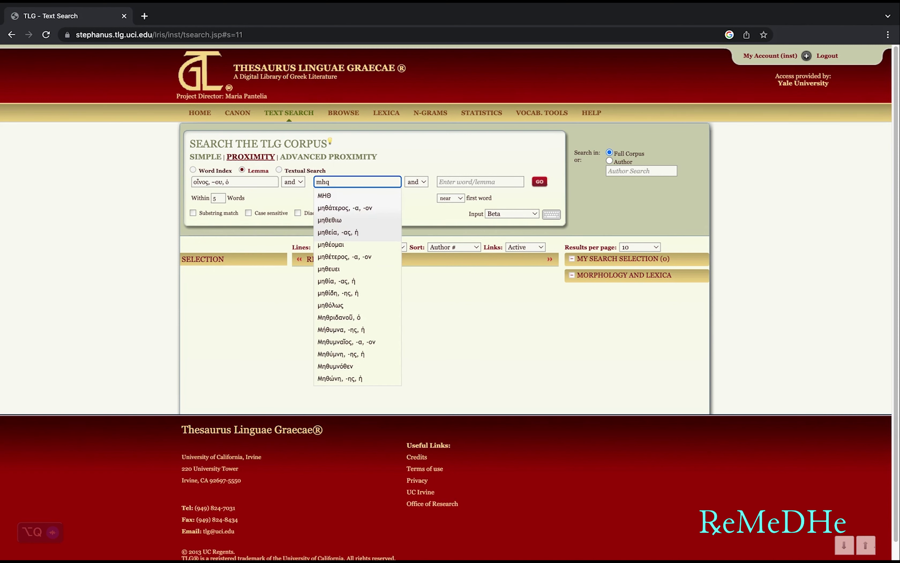
{"action": "key", "text": "BackSpace"}
{"action": "key", "text": "BackSpace"}
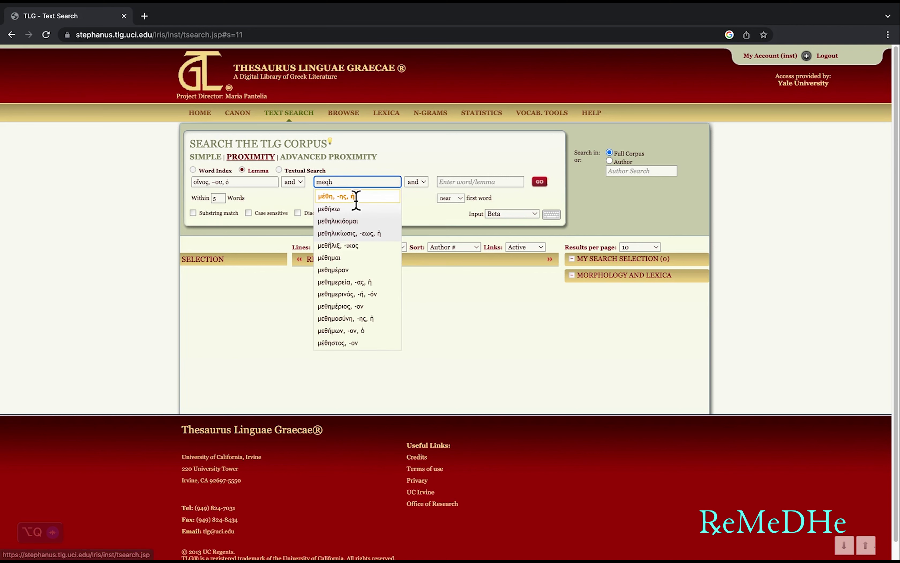
{"action": "left_click", "coordinate": [355, 197]}
- Enter ἀποθνήσκω as the third lemma of the proximity search
{"action": "left_click", "coordinate": [470, 182]}
{"action": "type", "text": "apo"}
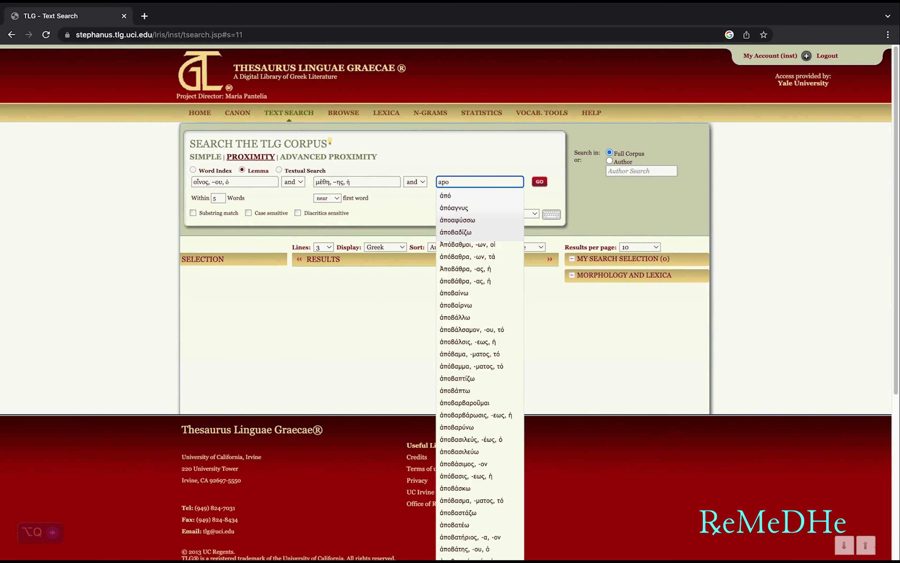
{"action": "type", "text": "qnh"}
{"action": "left_click", "coordinate": [470, 199]}
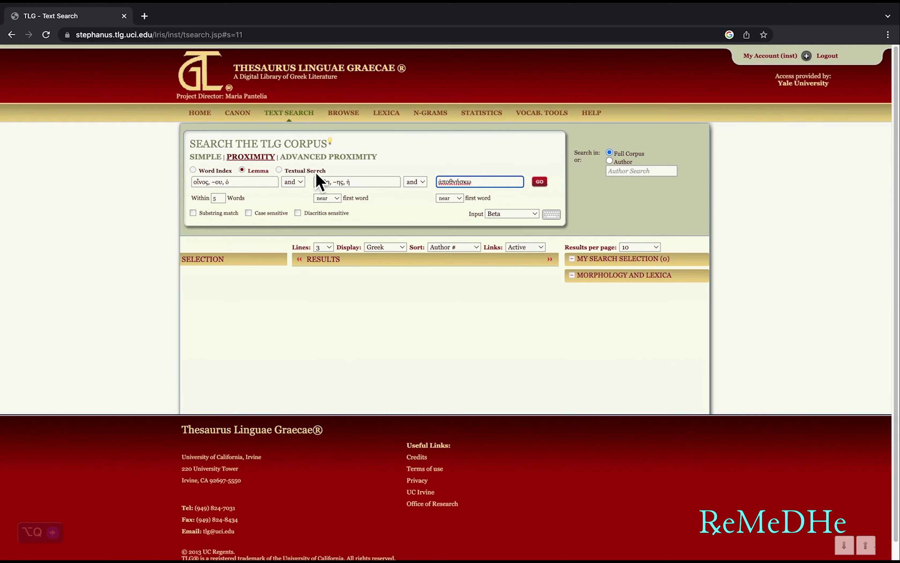
- Set the proximity distance to within 10 words
{"action": "left_click", "coordinate": [219, 198]}
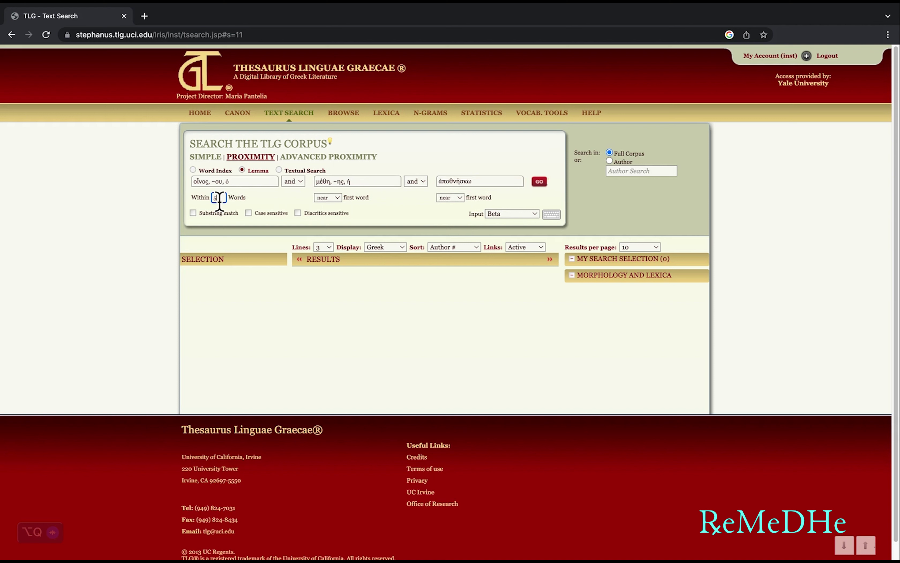
{"action": "key", "text": "BackSpace"}
{"action": "type", "text": "10"}
{"action": "left_click", "coordinate": [308, 204]}
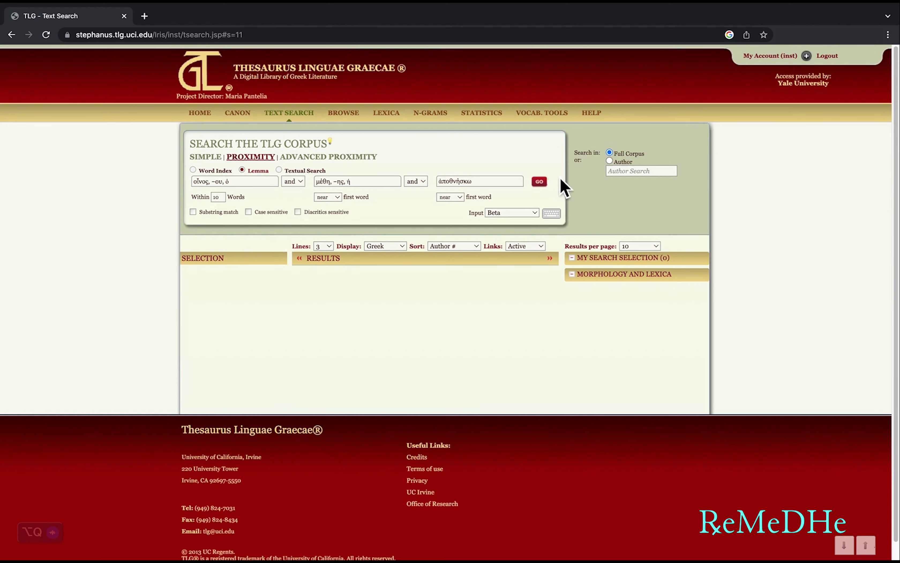
- Change the operator between οἶνος and μέθη to "or" and run the proximity search
{"action": "left_click", "coordinate": [302, 182]}
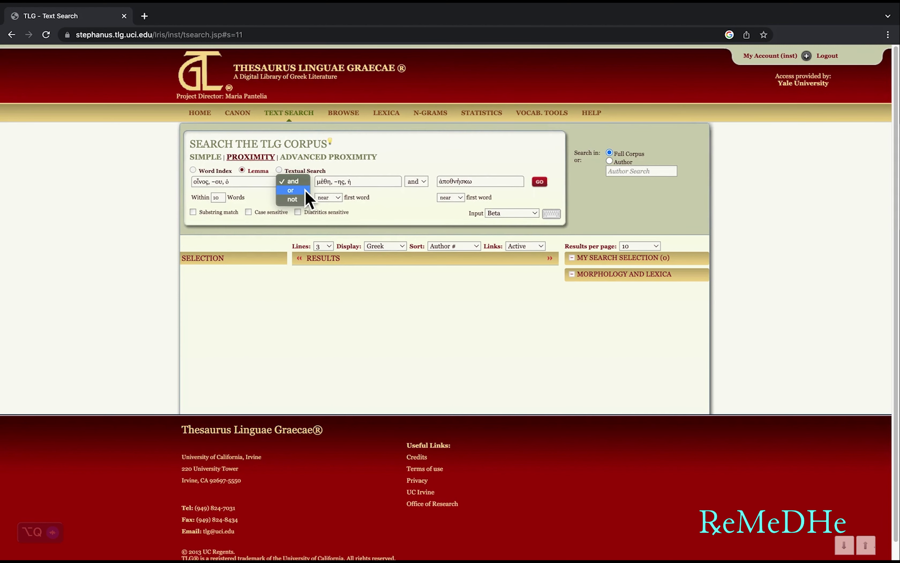
{"action": "left_click", "coordinate": [306, 190]}
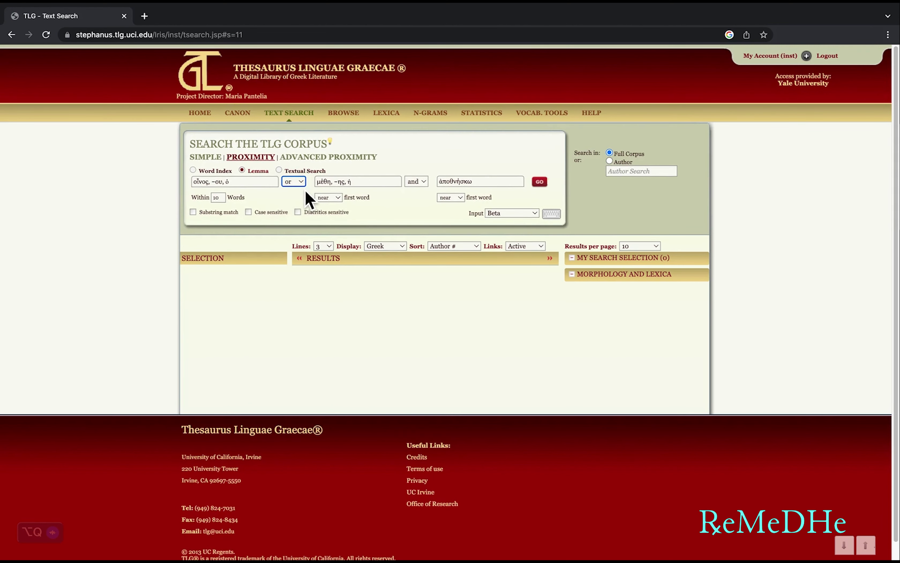
{"action": "left_click", "coordinate": [543, 185]}
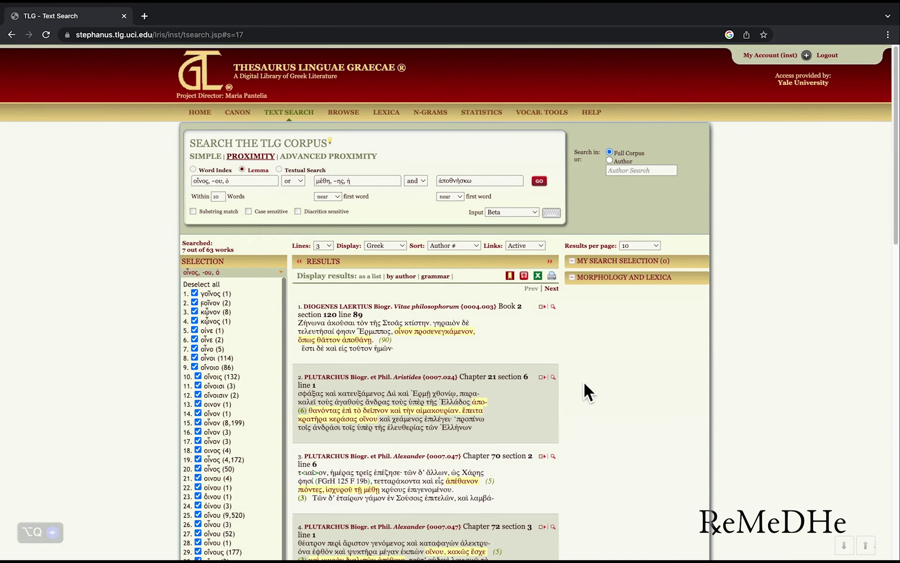
- View the wider context of the Athenaeus Deipnosophistae passage at Book 10, paragraph 64, highlight ὑπὸ μέθης through ἀδελφιδοῦς, and close it
{"action": "scroll", "coordinate": [587, 390], "scroll_direction": "down", "scroll_amount": 3}
{"action": "scroll", "coordinate": [589, 390], "scroll_direction": "down", "scroll_amount": 15}
{"action": "scroll", "coordinate": [589, 391], "scroll_direction": "up", "scroll_amount": 5}
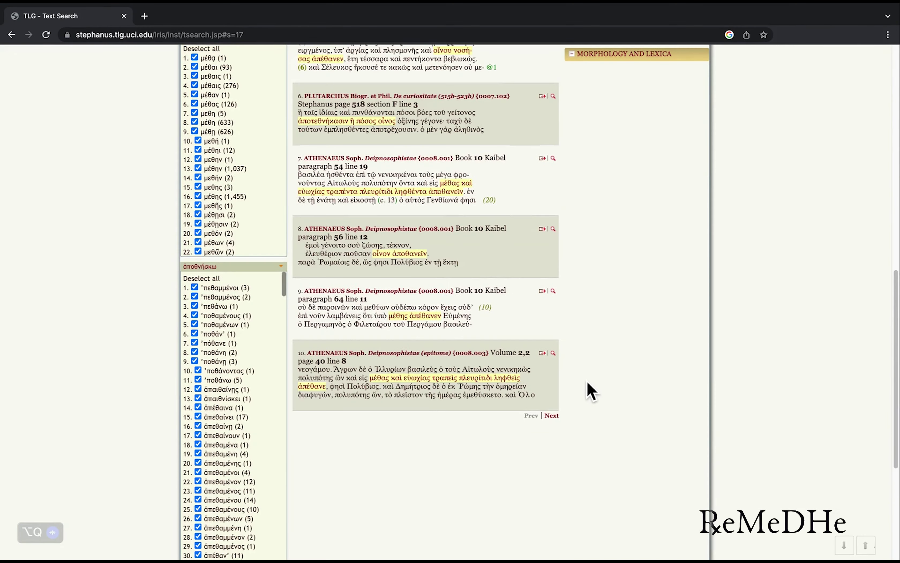
{"action": "left_click", "coordinate": [555, 292]}
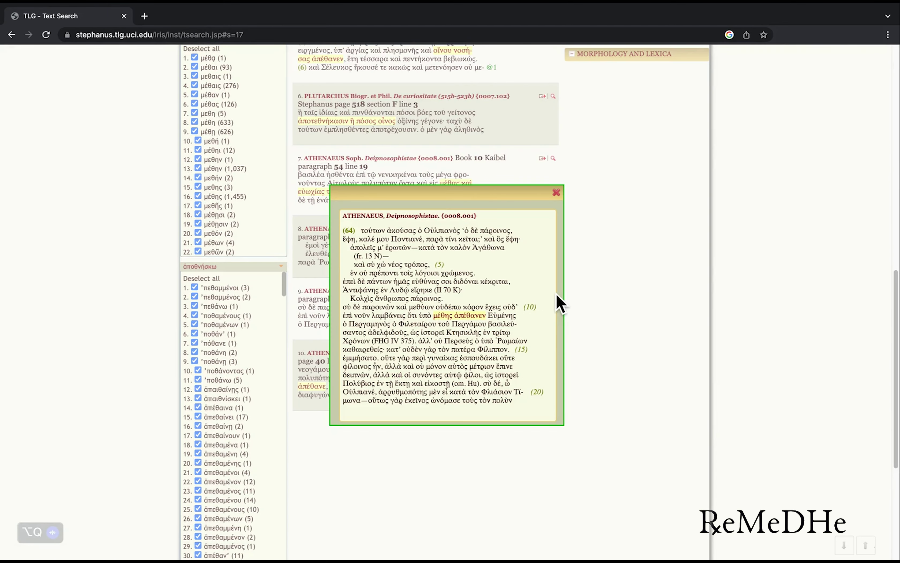
{"action": "left_click_drag", "start_coordinate": [418, 315], "coordinate": [409, 337]}
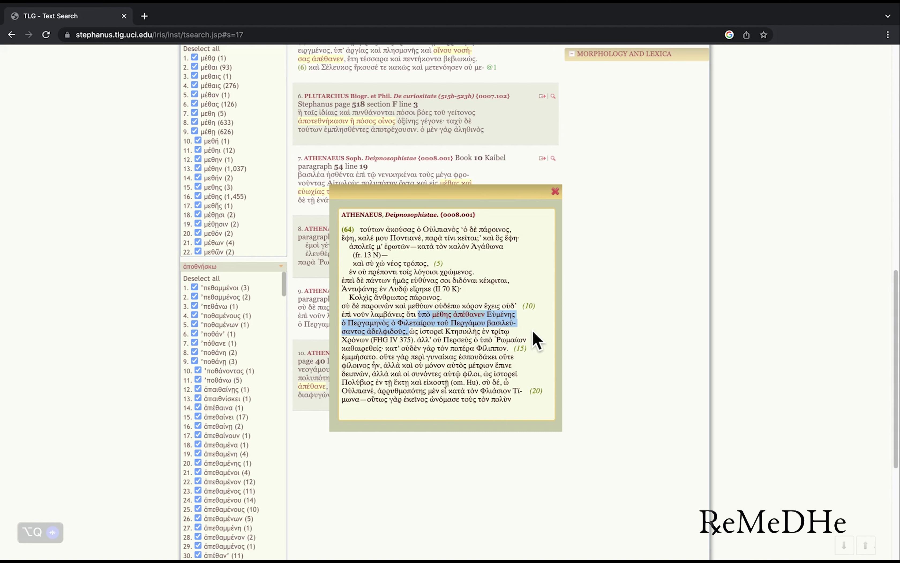
{"action": "left_click", "coordinate": [555, 191]}
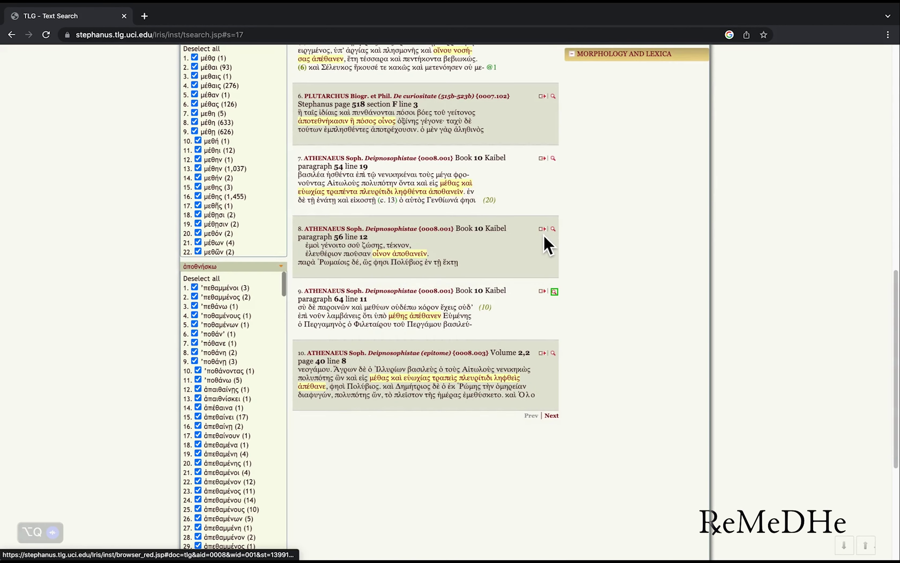
{"action": "scroll", "coordinate": [573, 372], "scroll_direction": "up", "scroll_amount": 15}
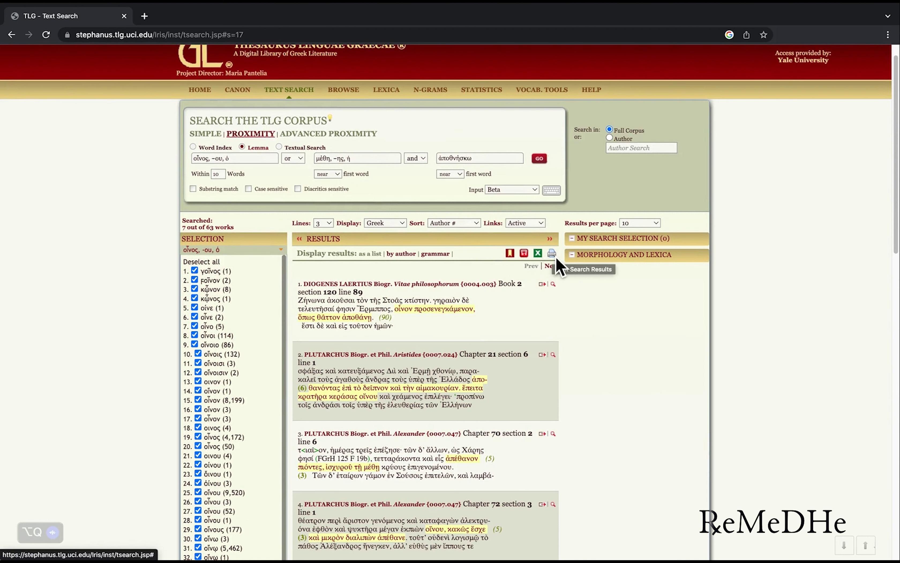
- In Advanced Proximity, set the first term's grammatical category to feminine dative singular, then return to a fresh simple text search
{"action": "left_click", "coordinate": [528, 256]}
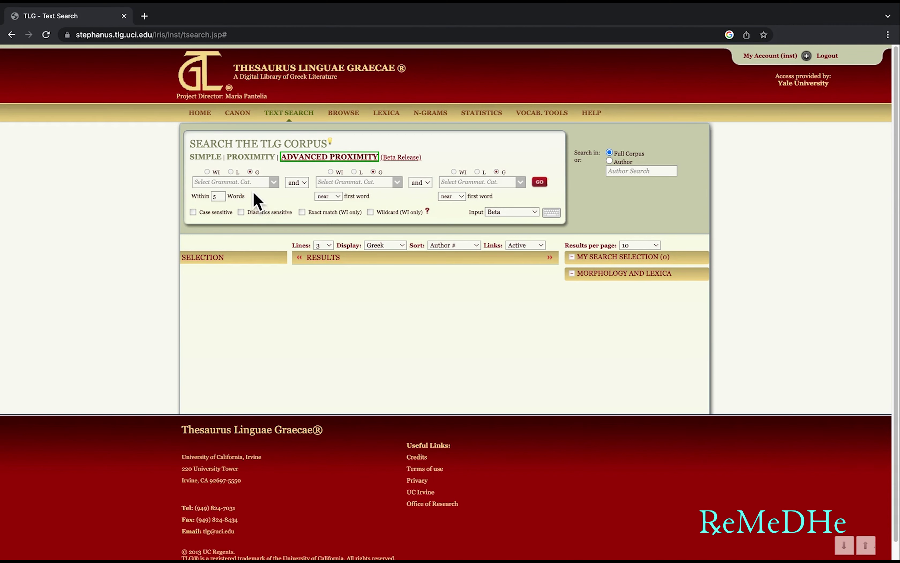
{"action": "left_click", "coordinate": [258, 187]}
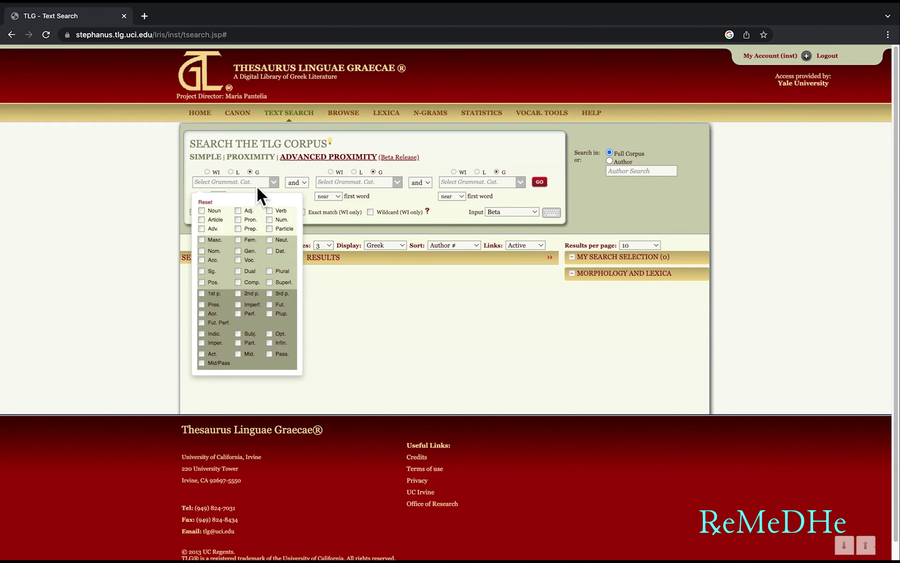
{"action": "left_click", "coordinate": [276, 188]}
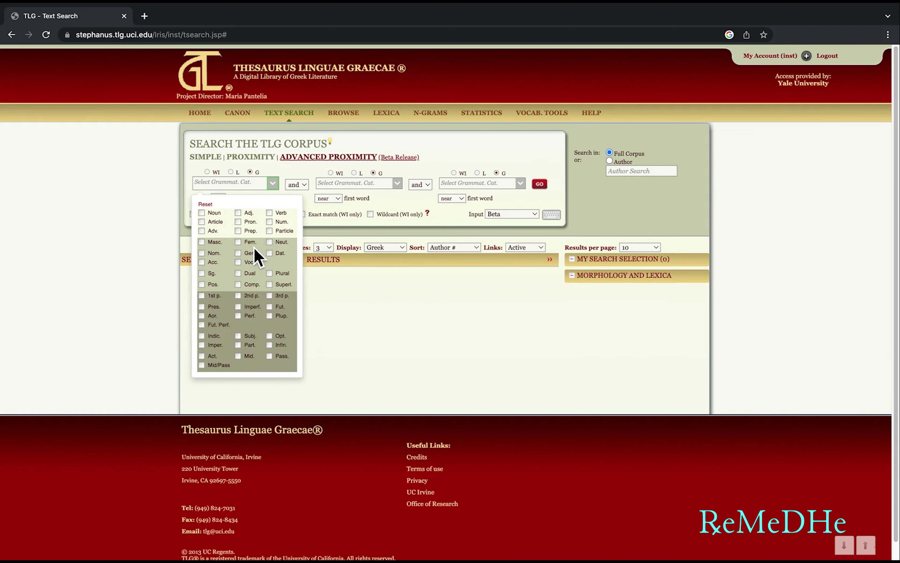
{"action": "left_click", "coordinate": [243, 242]}
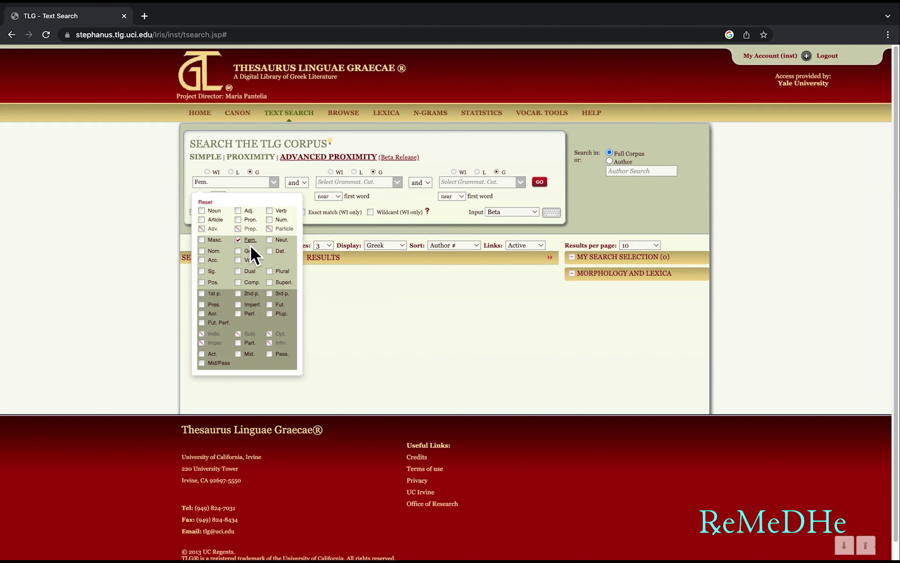
{"action": "left_click", "coordinate": [271, 252]}
{"action": "left_click", "coordinate": [202, 272]}
{"action": "left_click", "coordinate": [331, 286]}
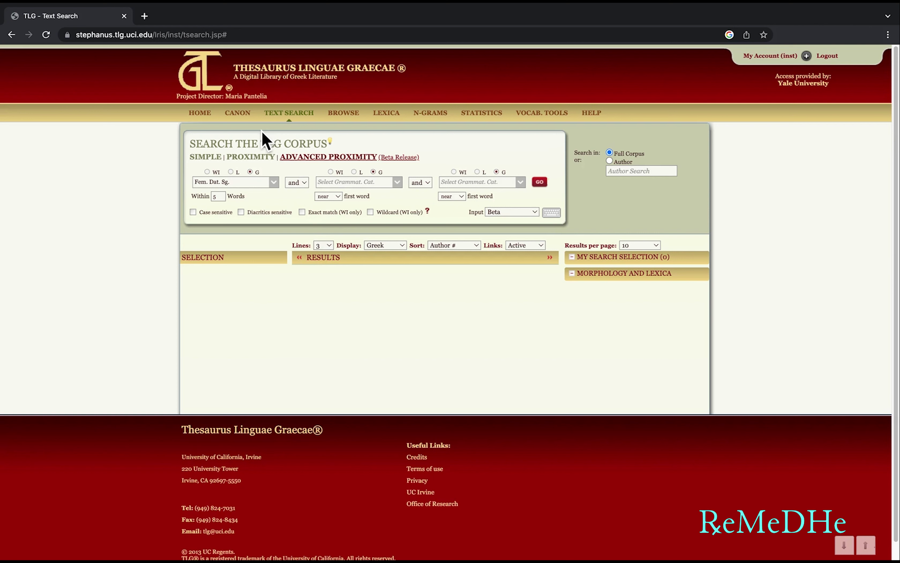
{"action": "left_click", "coordinate": [295, 118]}
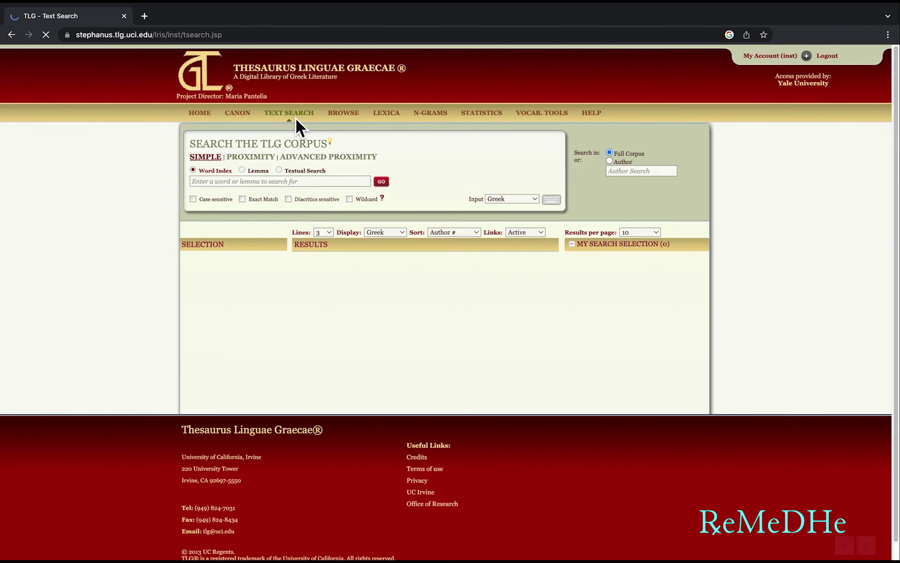
- Search the canon for the author GALENUS Med. {0057} and add all his works to the search selection
{"action": "left_click", "coordinate": [247, 123]}
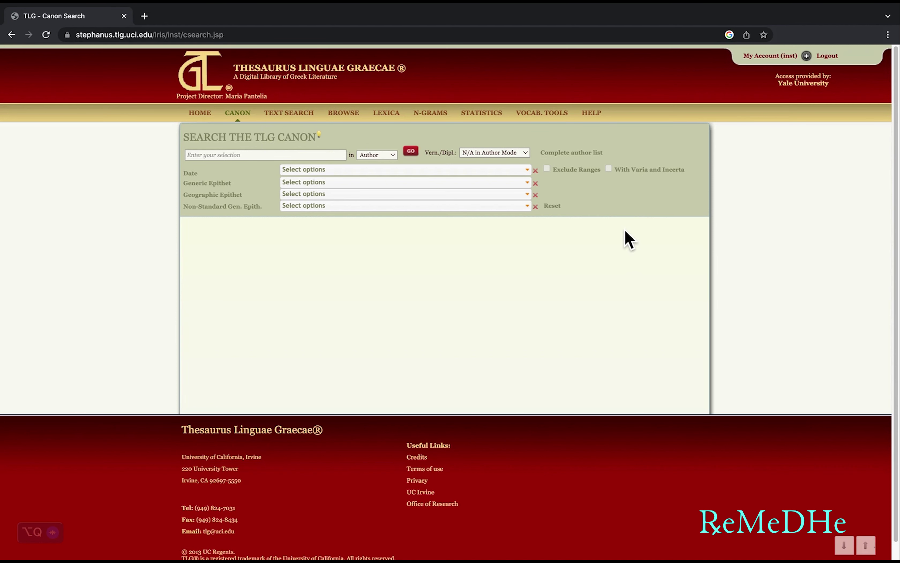
{"action": "left_click", "coordinate": [239, 157]}
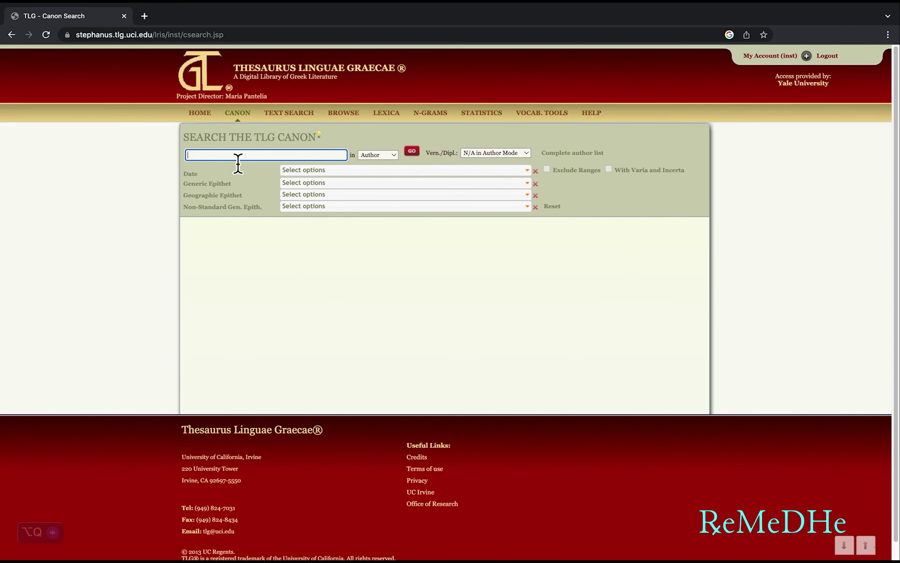
{"action": "type", "text": "galen"}
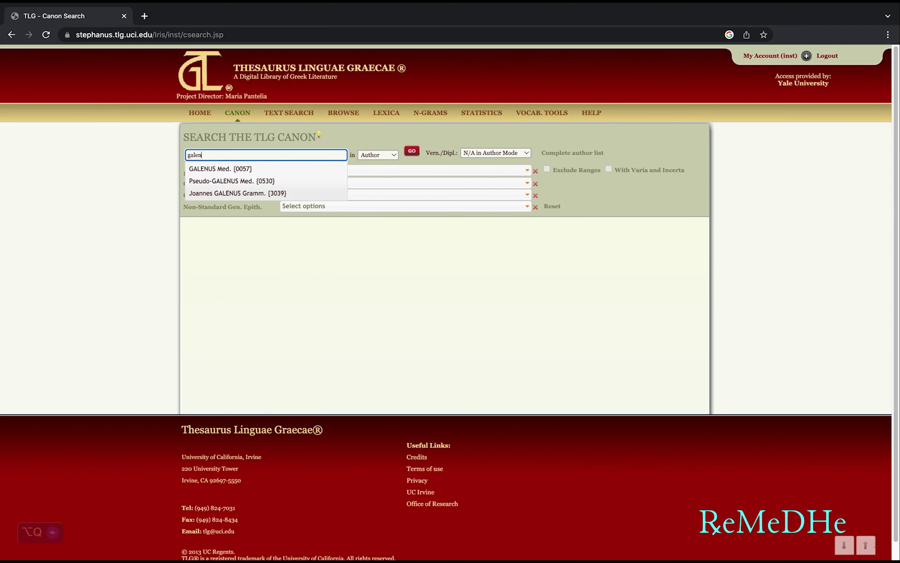
{"action": "left_click", "coordinate": [241, 170]}
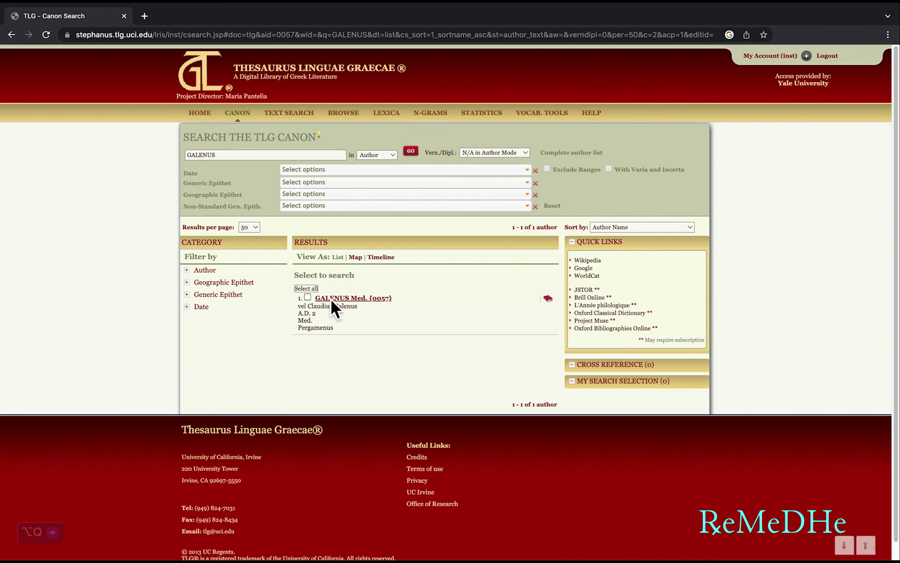
{"action": "left_click", "coordinate": [307, 297]}
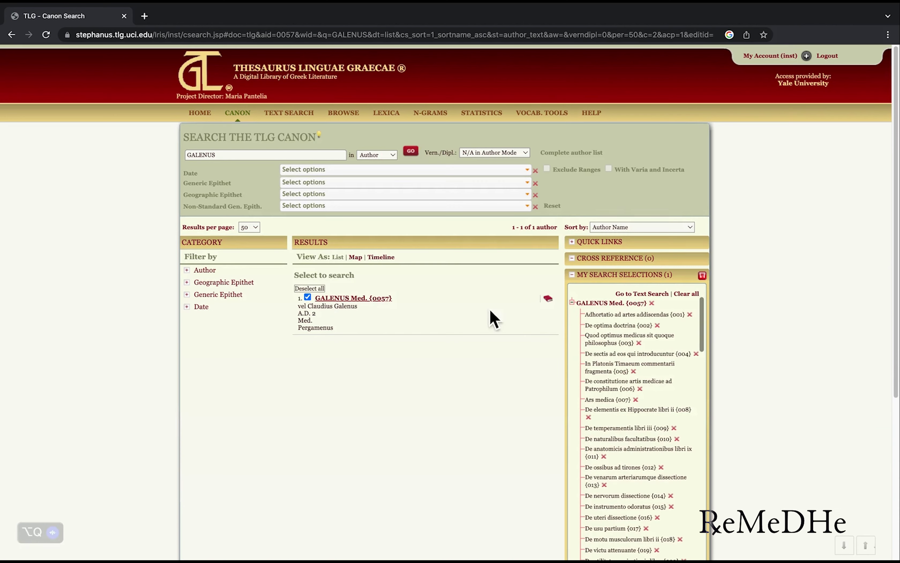
{"action": "scroll", "coordinate": [622, 466], "scroll_direction": "down", "scroll_amount": 3}
{"action": "scroll", "coordinate": [619, 462], "scroll_direction": "up", "scroll_amount": 4}
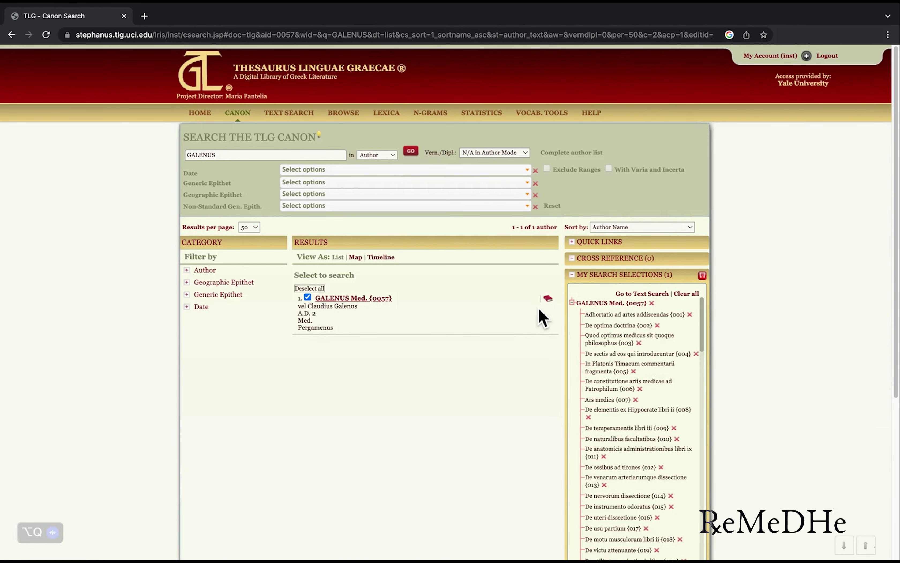
- Exclude Galenus's works 001 to 004, Adhortatio ad artes addiscendas through De sectis ad eos qui introducuntur, and submit the selection
{"action": "left_click", "coordinate": [552, 303]}
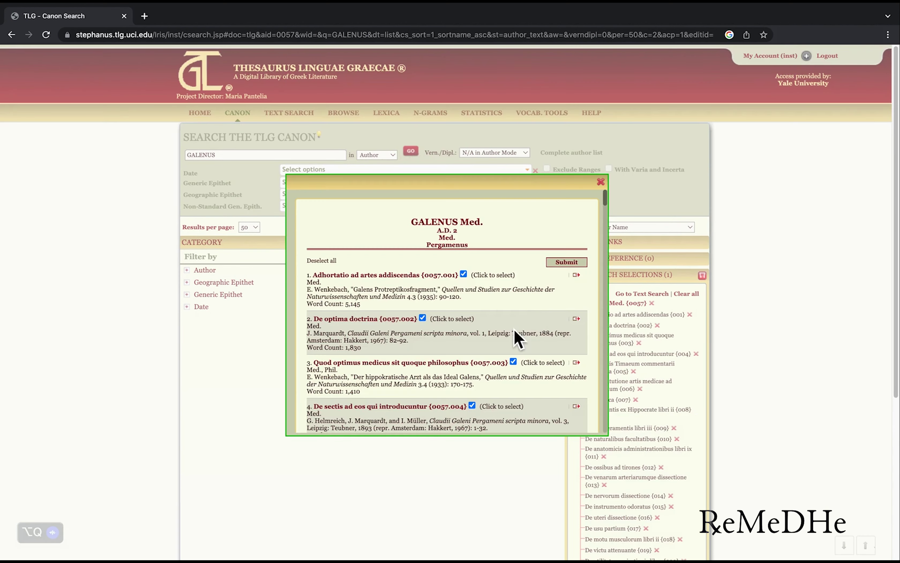
{"action": "scroll", "coordinate": [515, 337], "scroll_direction": "down", "scroll_amount": 15}
{"action": "scroll", "coordinate": [515, 337], "scroll_direction": "up", "scroll_amount": 15}
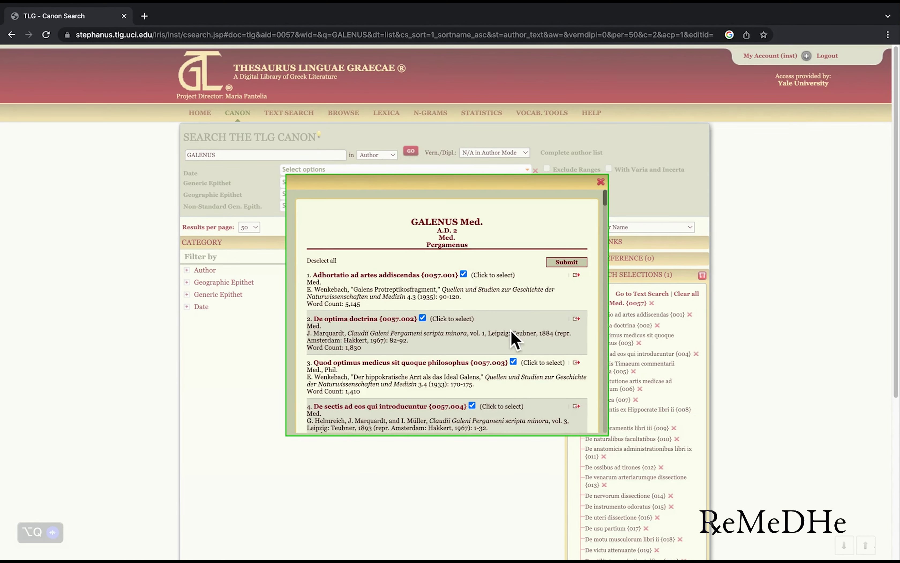
{"action": "left_click", "coordinate": [462, 273]}
{"action": "left_click", "coordinate": [423, 317]}
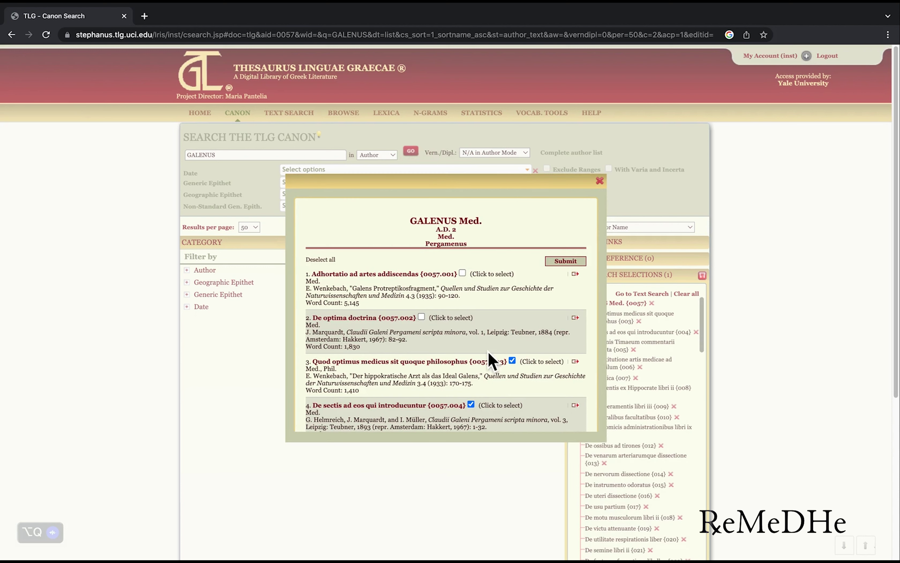
{"action": "left_click", "coordinate": [515, 362]}
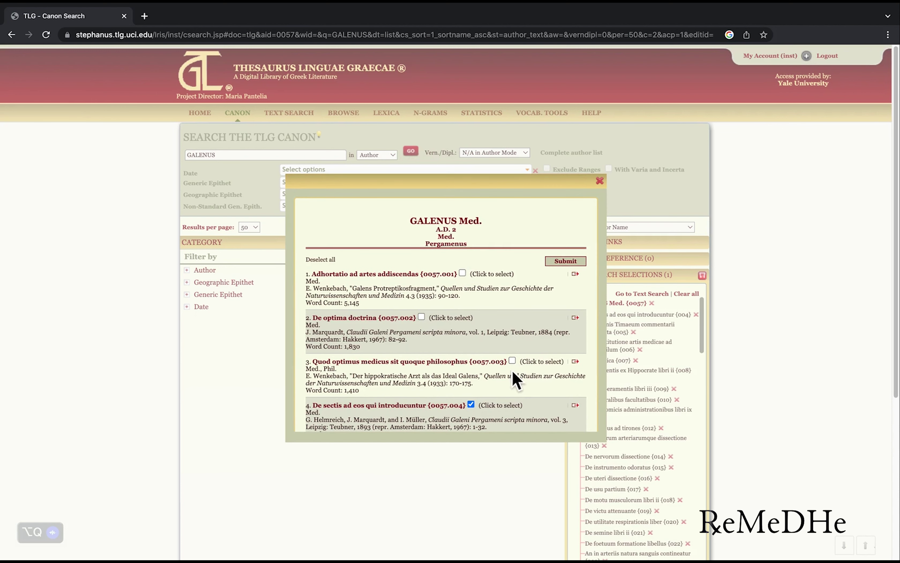
{"action": "left_click", "coordinate": [472, 405]}
{"action": "left_click", "coordinate": [552, 263]}
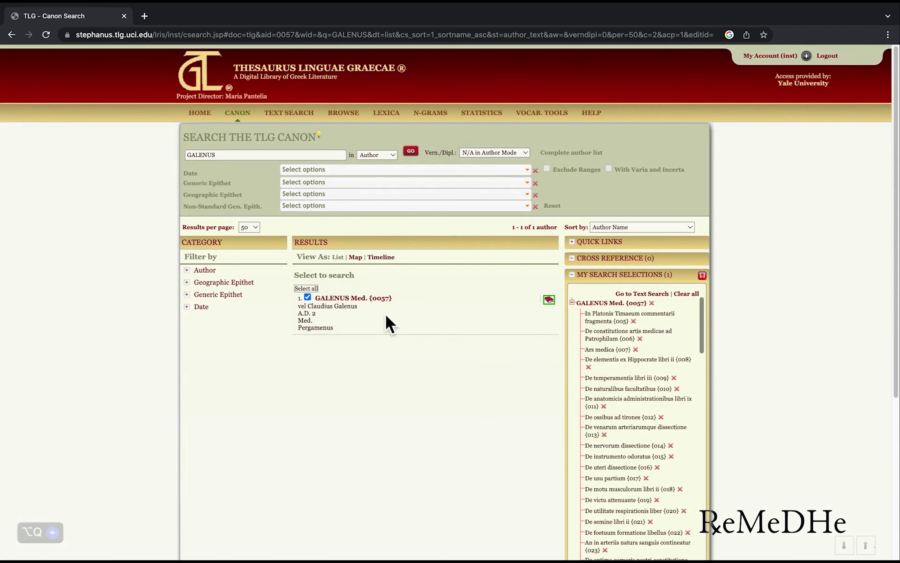
- Search the canon for the author SORANUS Med. {0565} and look through the list of his works
{"action": "double_click", "coordinate": [209, 155]}
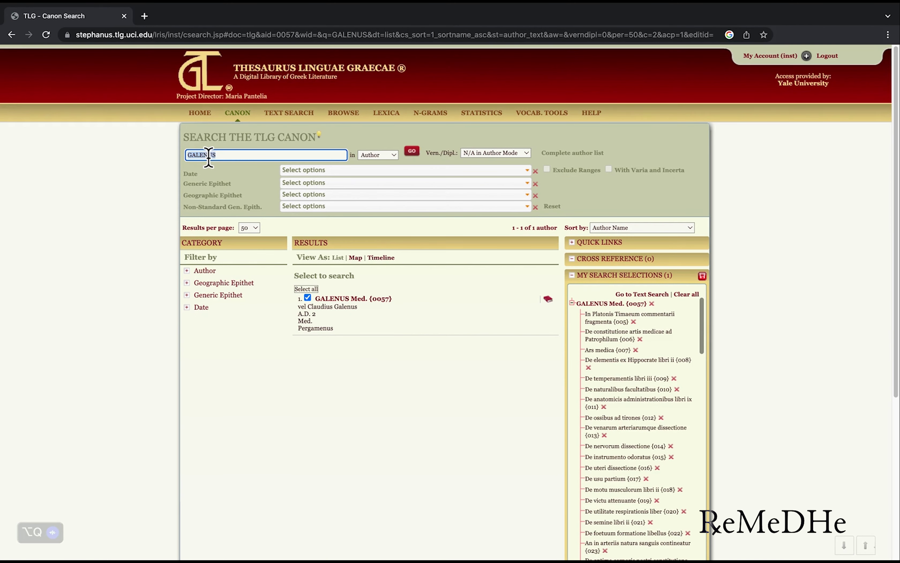
{"action": "type", "text": "soranu"}
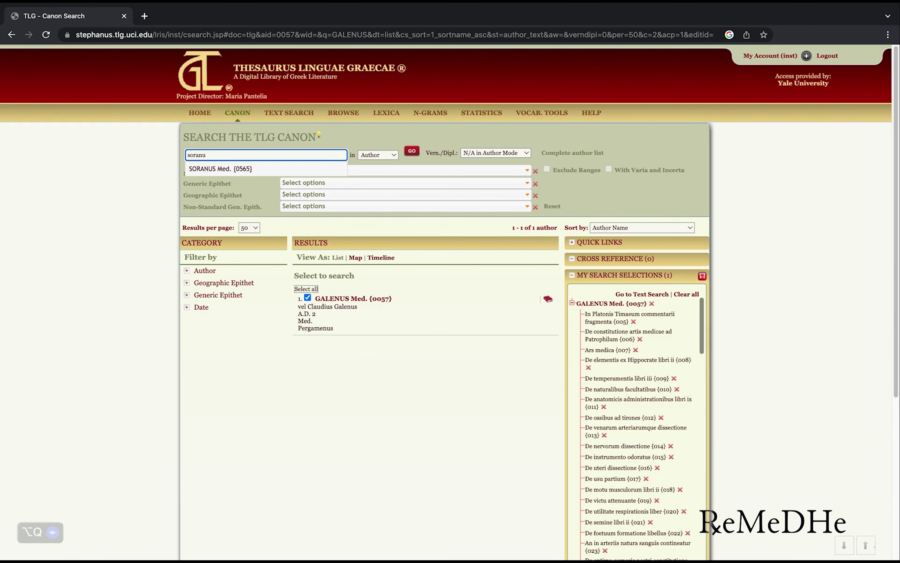
{"action": "left_click", "coordinate": [240, 168]}
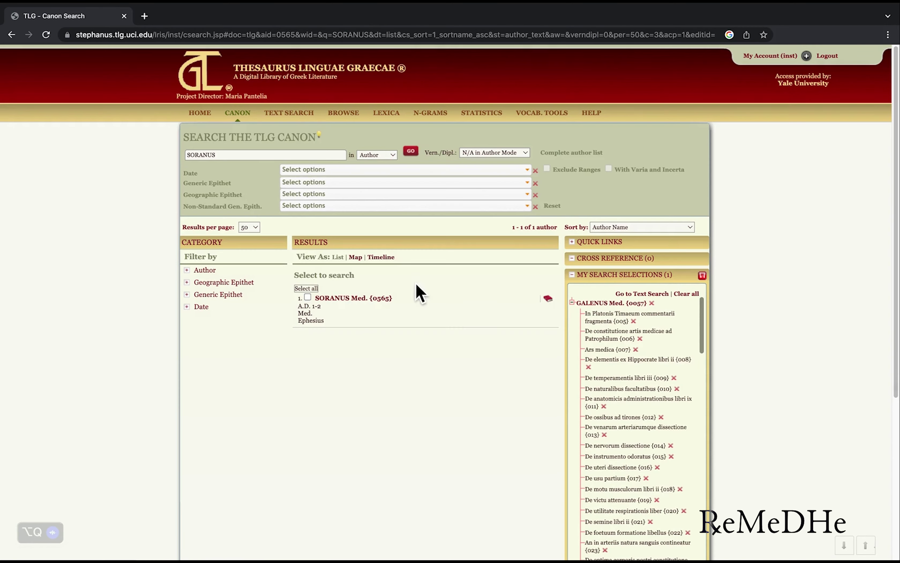
{"action": "left_click", "coordinate": [553, 301]}
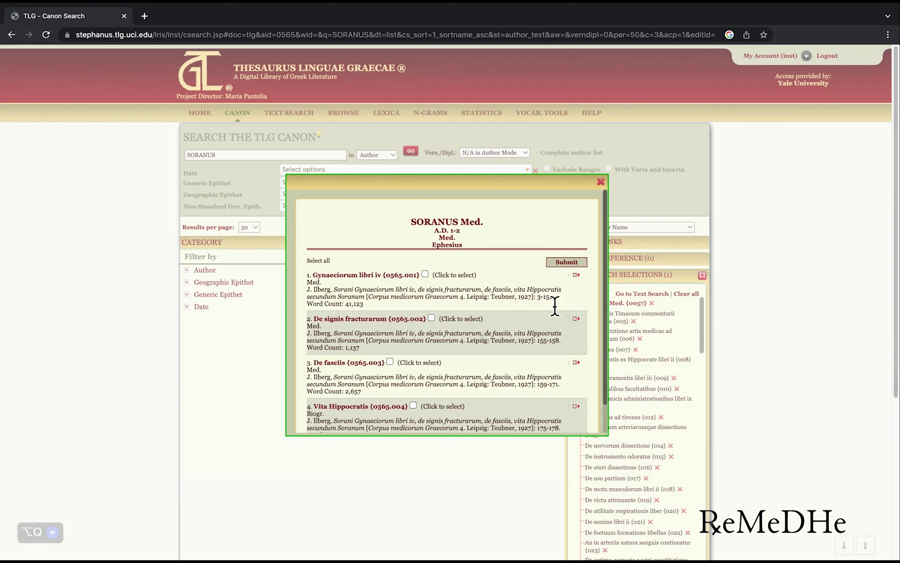
{"action": "scroll", "coordinate": [535, 345], "scroll_direction": "down", "scroll_amount": 1}
{"action": "scroll", "coordinate": [558, 298], "scroll_direction": "up", "scroll_amount": 1}
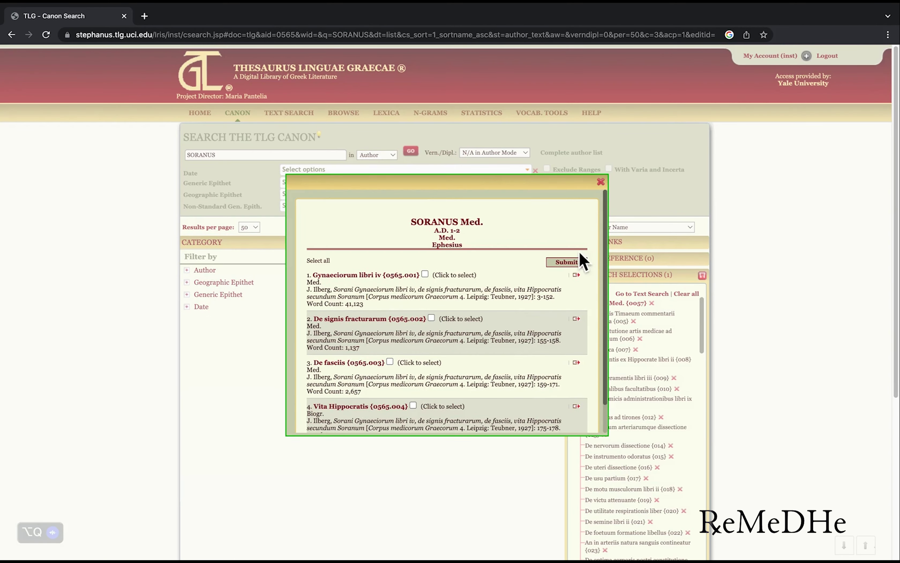
{"action": "left_click", "coordinate": [601, 182]}
- Add Soranus to the search selection and collapse the work lists of Galenus and Soranus
{"action": "left_click", "coordinate": [308, 297]}
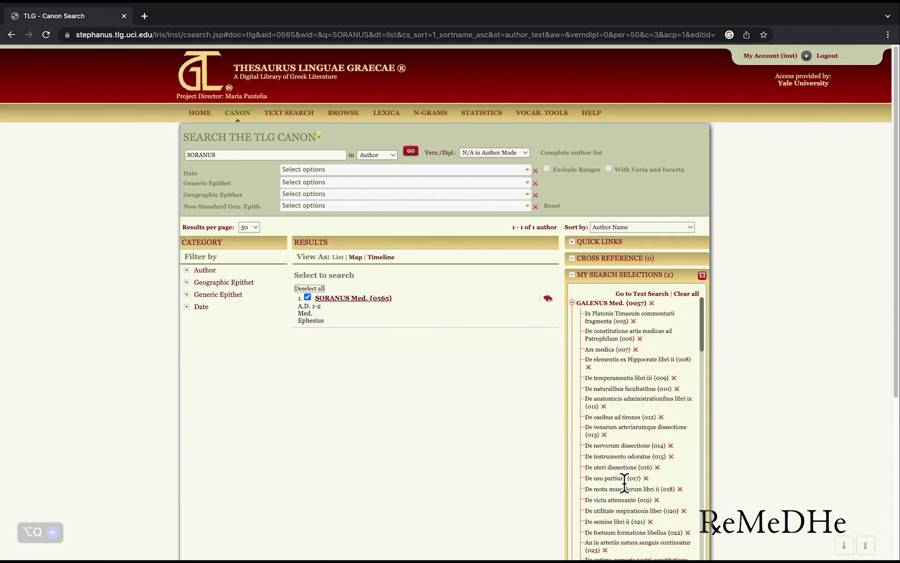
{"action": "left_click", "coordinate": [572, 303]}
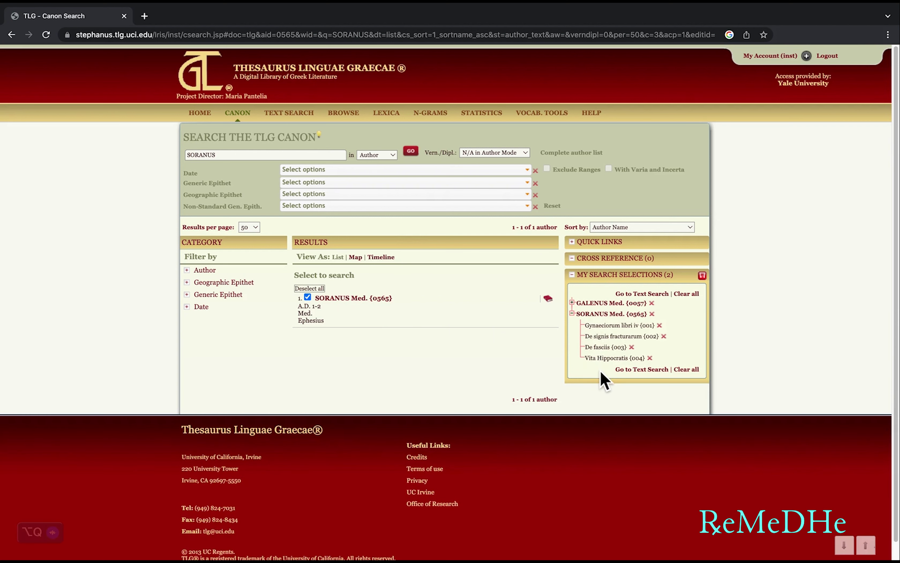
{"action": "left_click", "coordinate": [572, 313]}
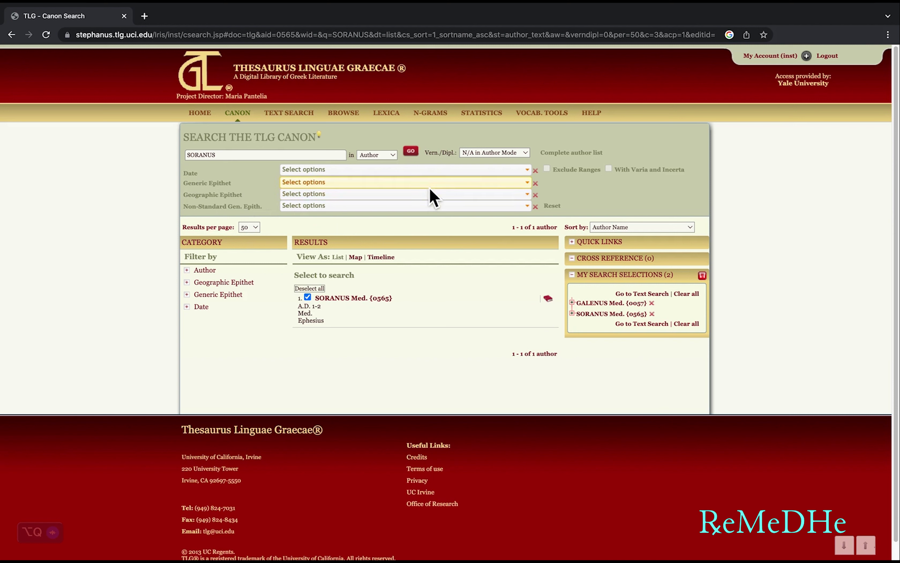
- Search the canon for all authors with the generic epithet Med
{"action": "left_click", "coordinate": [449, 183]}
{"action": "scroll", "coordinate": [451, 239], "scroll_direction": "down", "scroll_amount": 4}
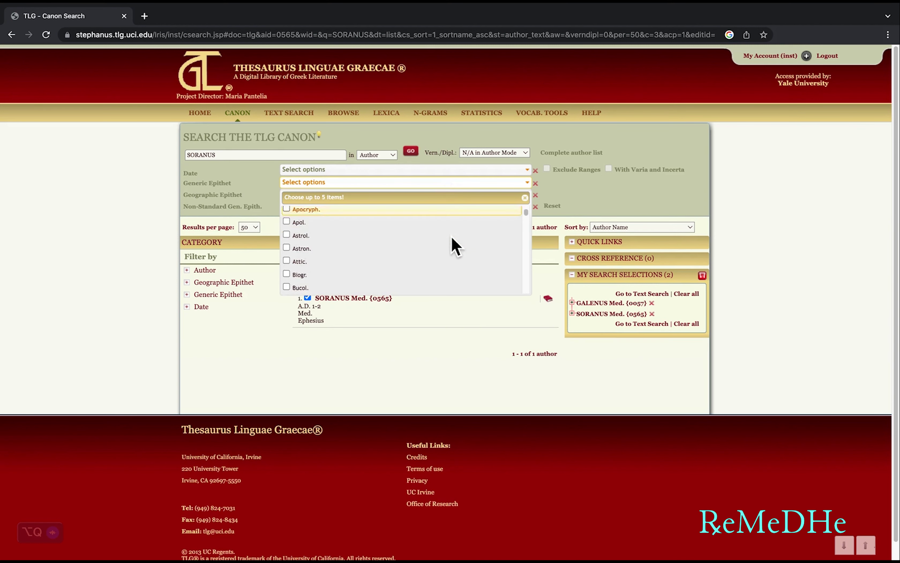
{"action": "scroll", "coordinate": [446, 243], "scroll_direction": "down", "scroll_amount": 10}
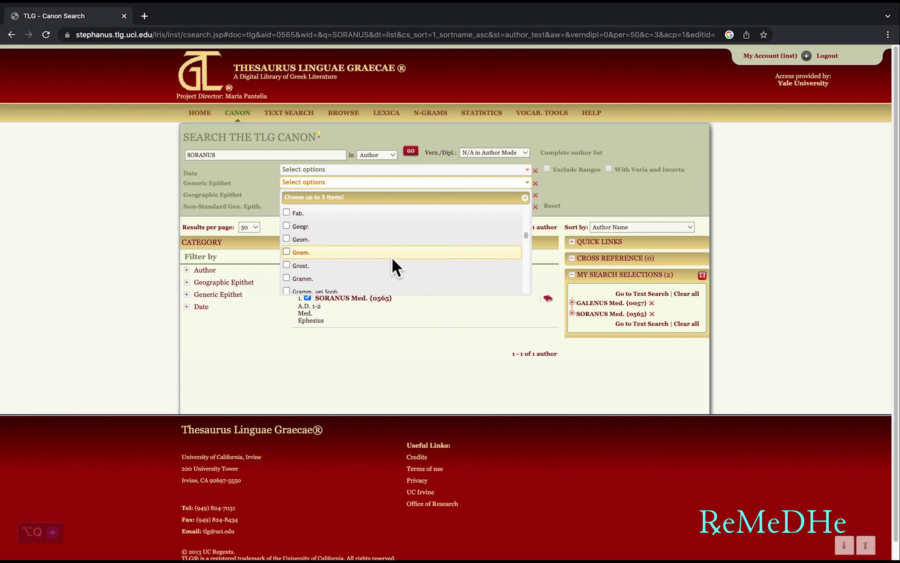
{"action": "scroll", "coordinate": [366, 268], "scroll_direction": "down", "scroll_amount": 3}
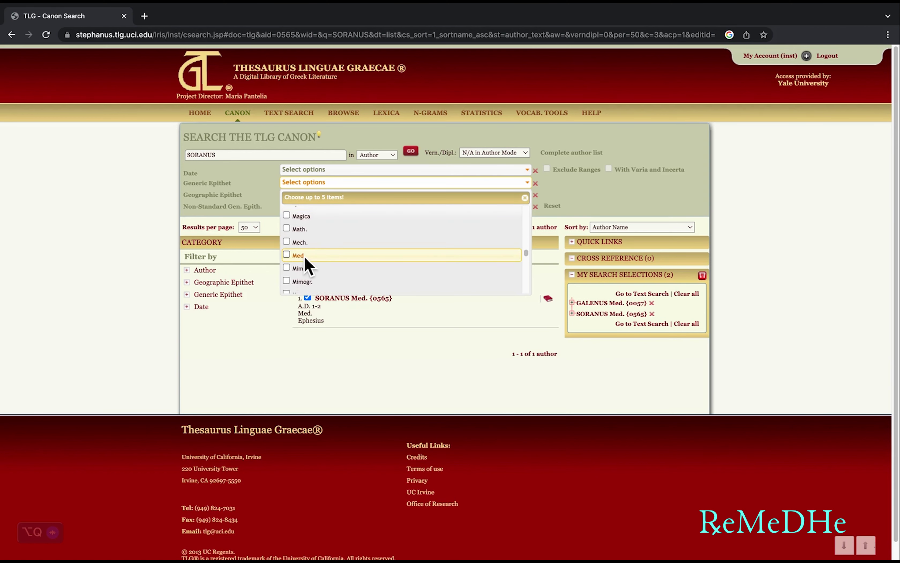
{"action": "left_click", "coordinate": [304, 255]}
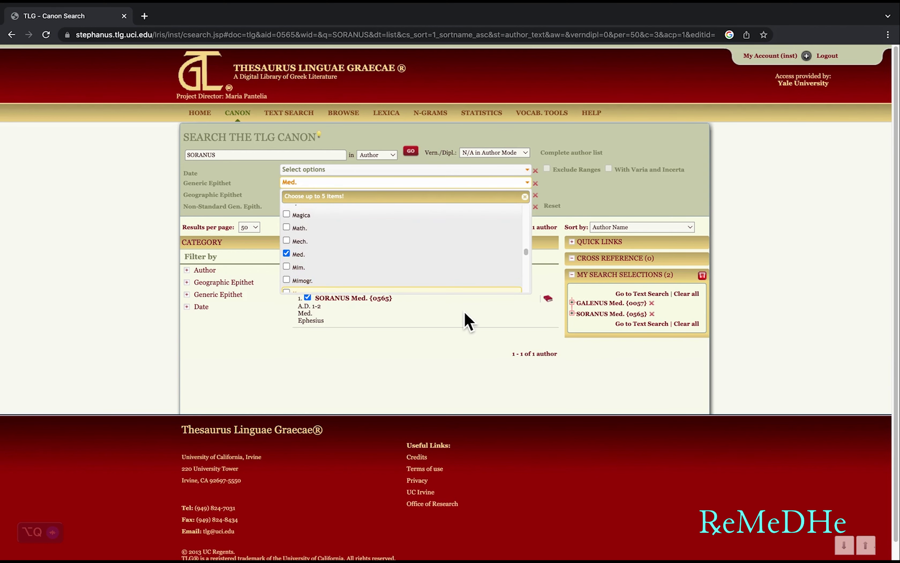
{"action": "left_click", "coordinate": [411, 151]}
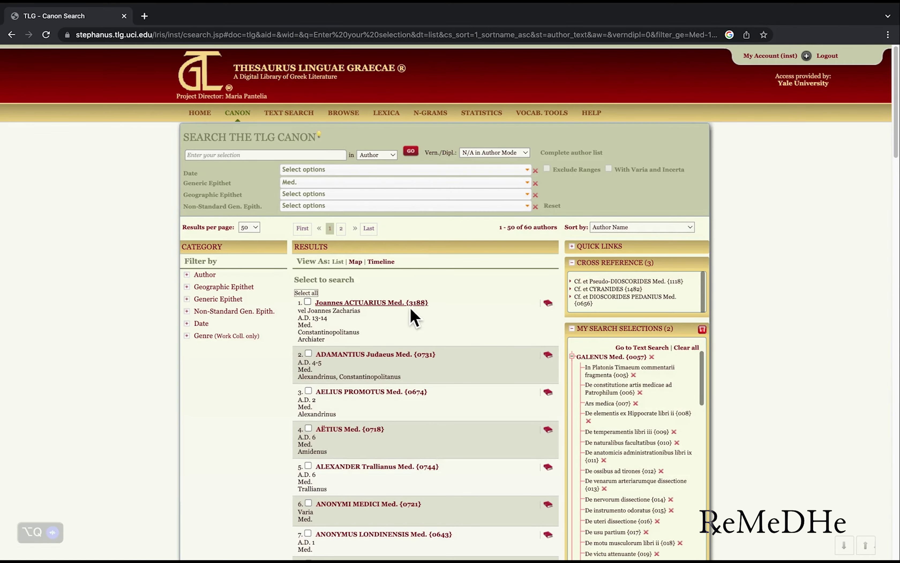
- Add HIPPOCRATES et CORPUS HIPPOCRATICUM Med. {0627} from the medical authors to the search selection
{"action": "scroll", "coordinate": [489, 340], "scroll_direction": "down", "scroll_amount": 10}
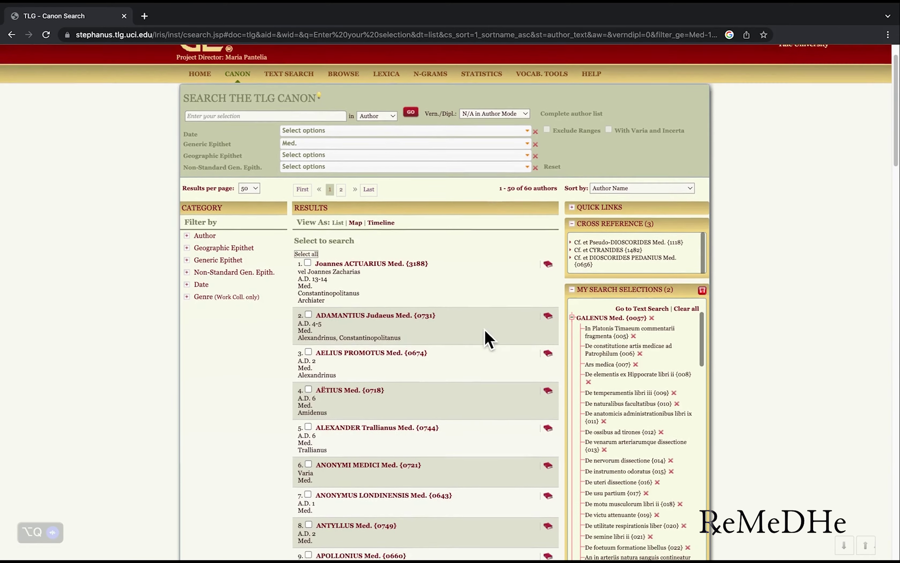
{"action": "scroll", "coordinate": [489, 339], "scroll_direction": "down", "scroll_amount": 10}
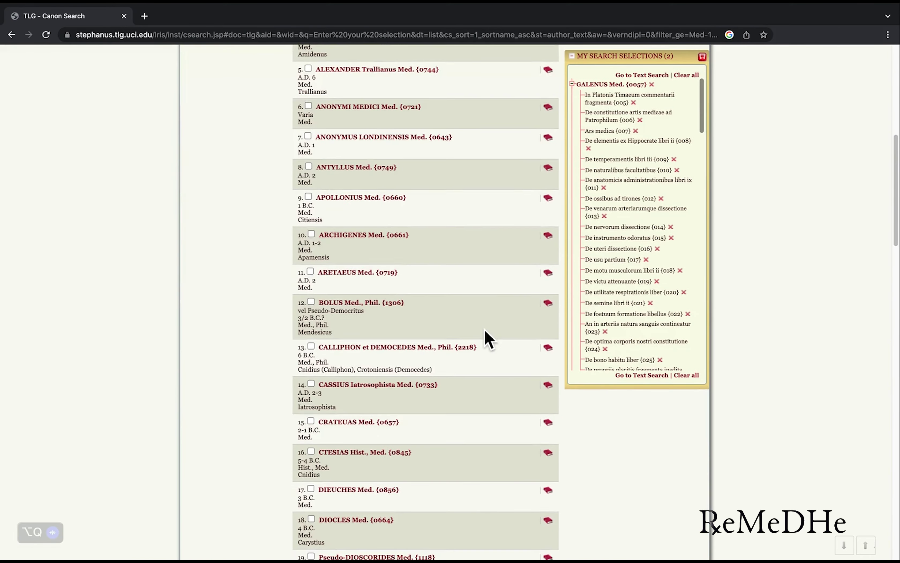
{"action": "scroll", "coordinate": [489, 339], "scroll_direction": "down", "scroll_amount": 10}
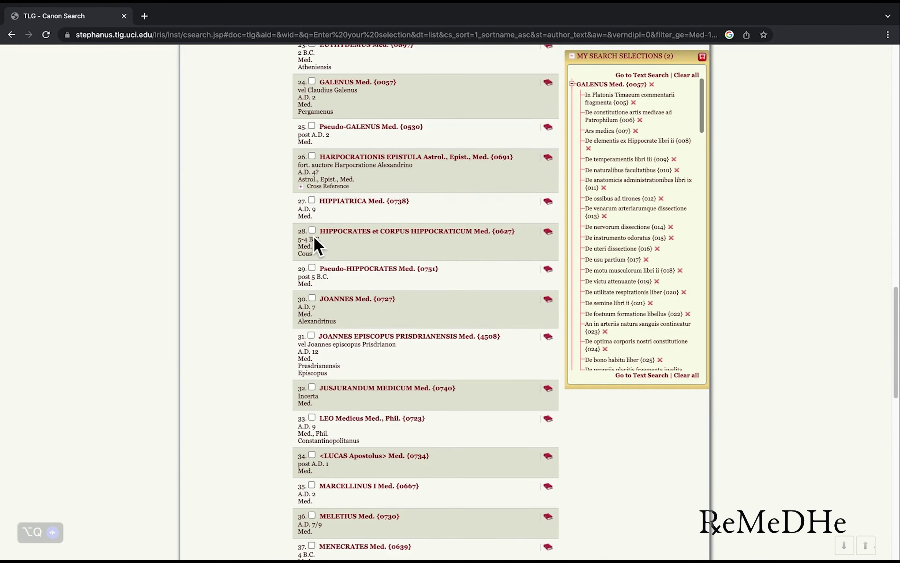
{"action": "left_click", "coordinate": [313, 232]}
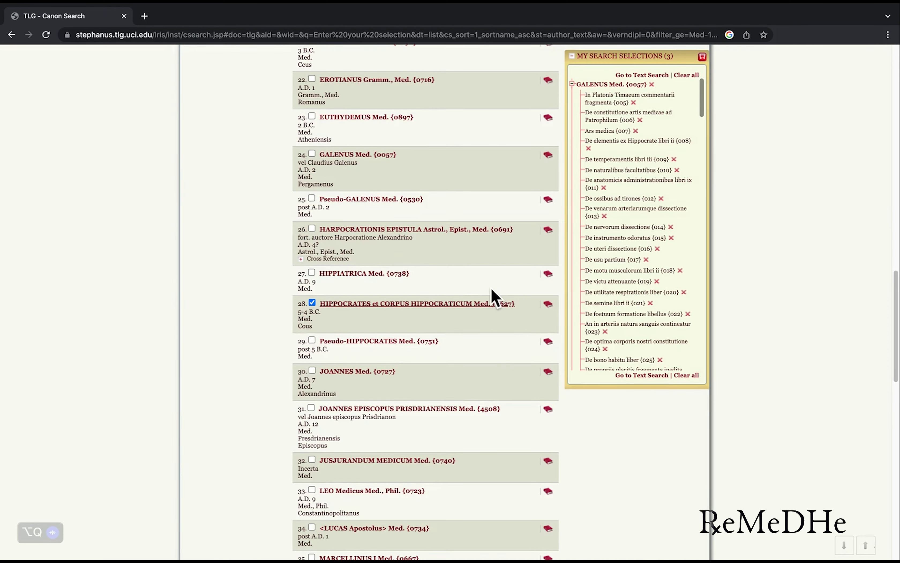
{"action": "scroll", "coordinate": [454, 312], "scroll_direction": "up", "scroll_amount": 20}
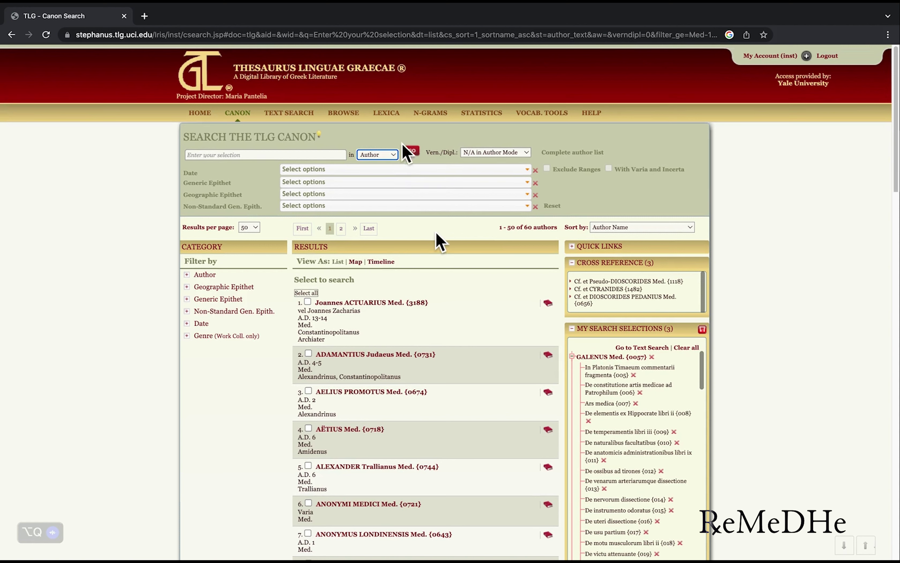
- Search the canon by series for Corpus medicorum Graecorum
{"action": "left_click", "coordinate": [396, 155]}
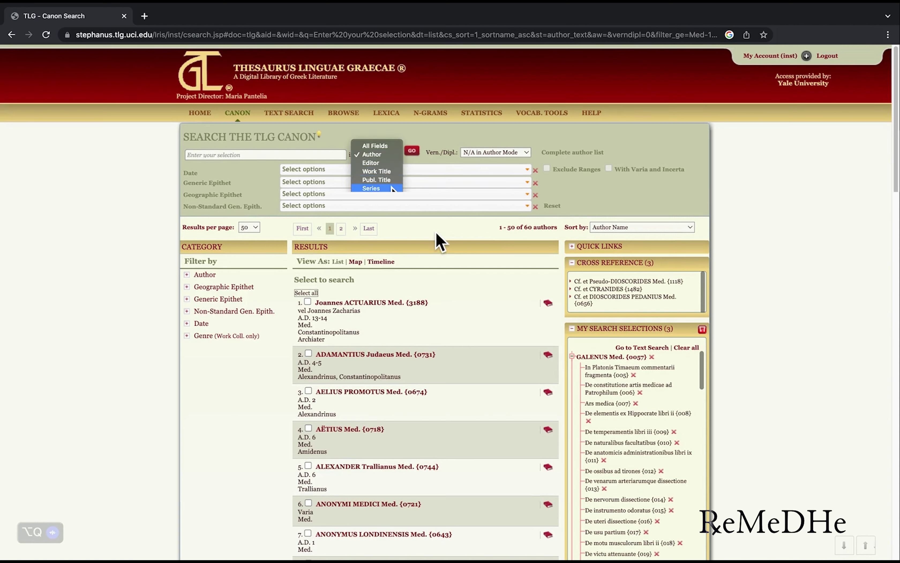
{"action": "left_click", "coordinate": [382, 187]}
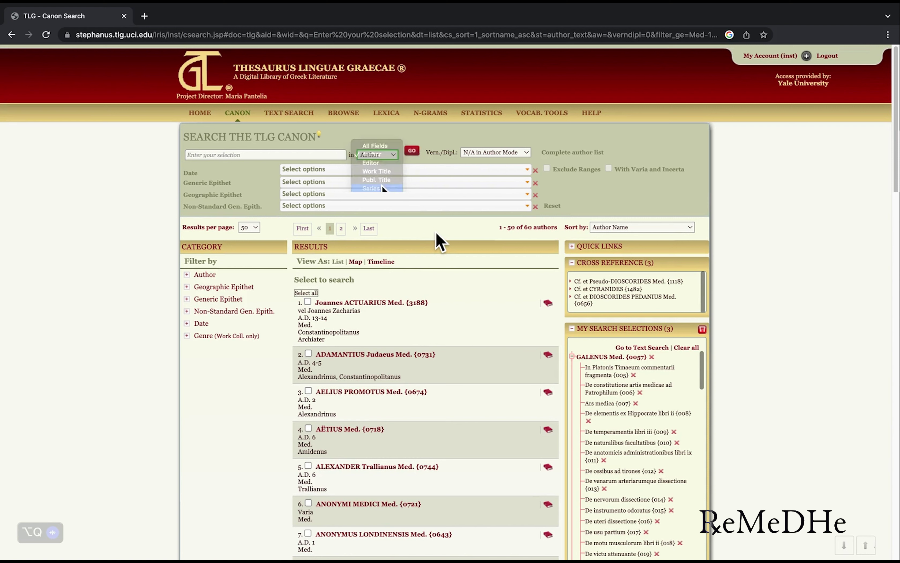
{"action": "left_click", "coordinate": [319, 157]}
{"action": "type", "text": "c"}
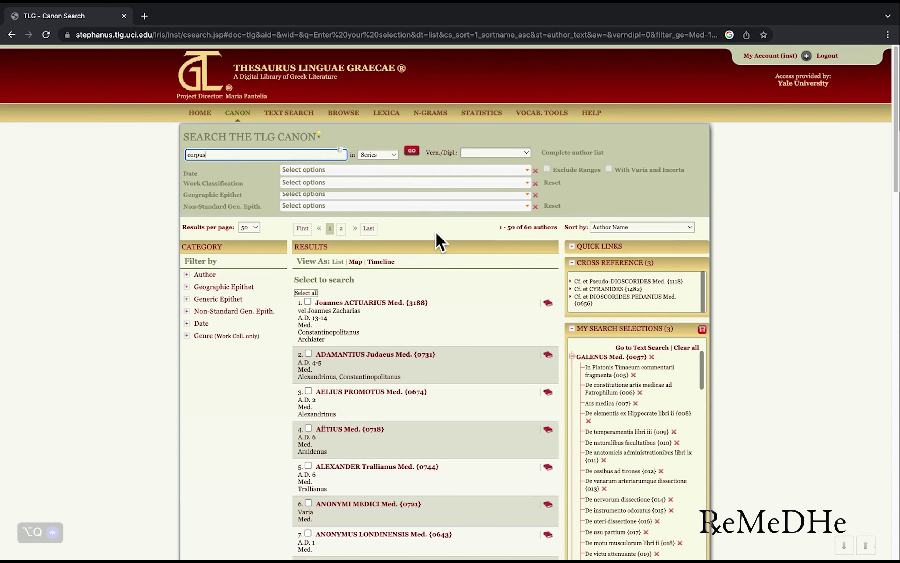
{"action": "type", "text": "orpusme"}
{"action": "key", "text": "BackSpace"}
{"action": "key", "text": "BackSpace"}
{"action": "type", "text": "med"}
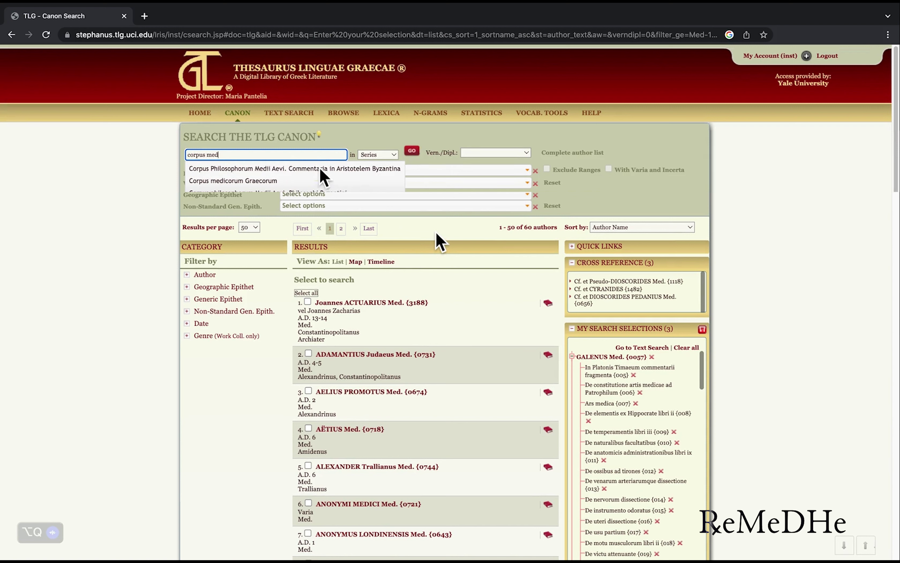
{"action": "key", "text": "Return"}
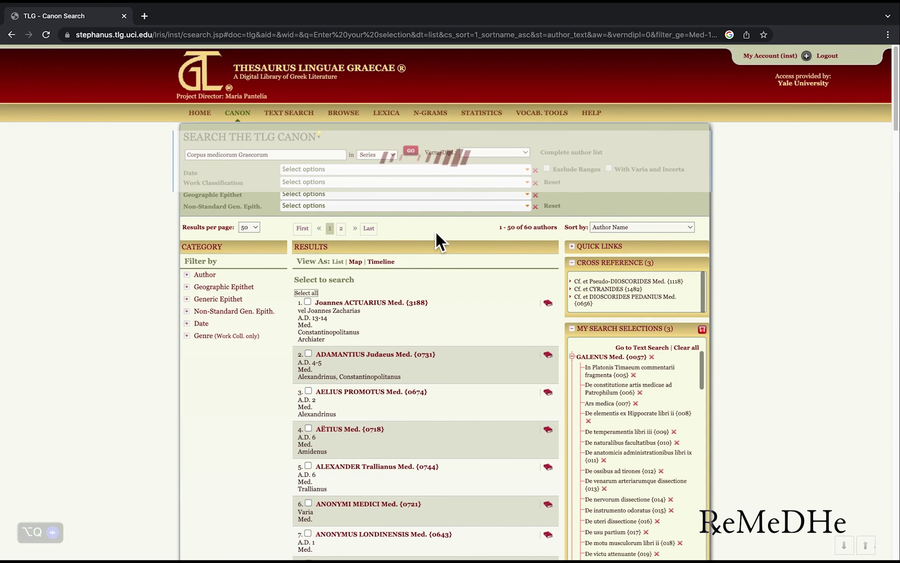
- Add Iatricorum liber i {0718.001} by AËTIUS Med. from the series results to the search selection and save the selection
{"action": "scroll", "coordinate": [408, 382], "scroll_direction": "down", "scroll_amount": 8}
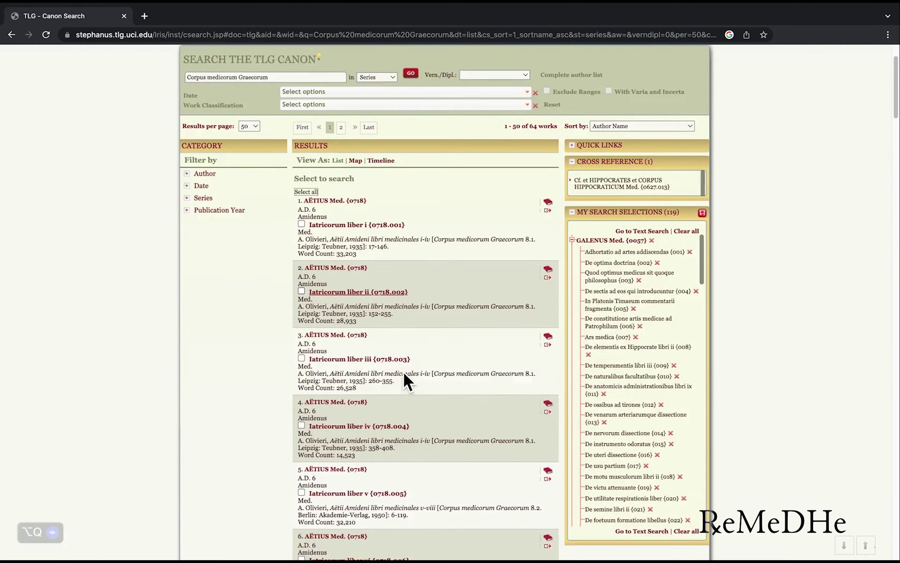
{"action": "scroll", "coordinate": [408, 382], "scroll_direction": "down", "scroll_amount": 15}
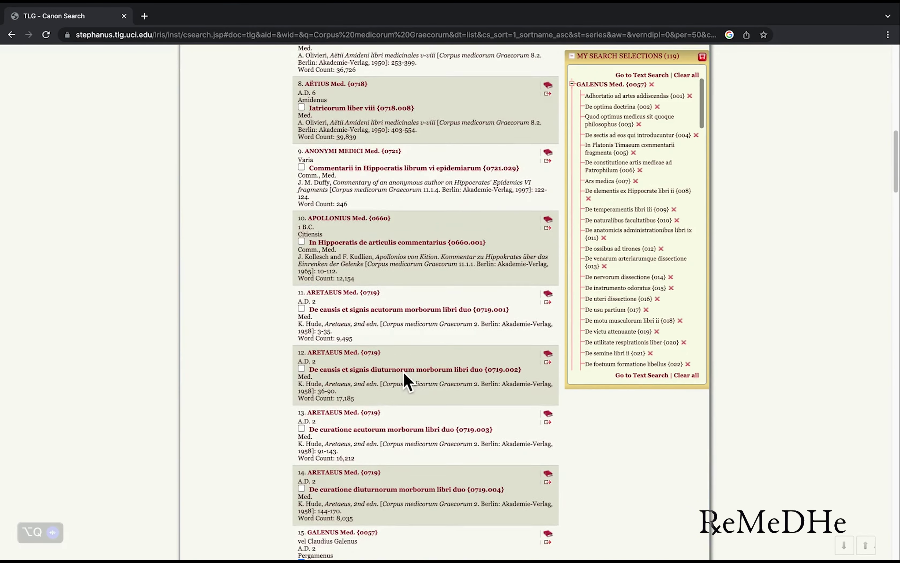
{"action": "scroll", "coordinate": [408, 382], "scroll_direction": "up", "scroll_amount": 20}
{"action": "scroll", "coordinate": [408, 382], "scroll_direction": "up", "scroll_amount": 2}
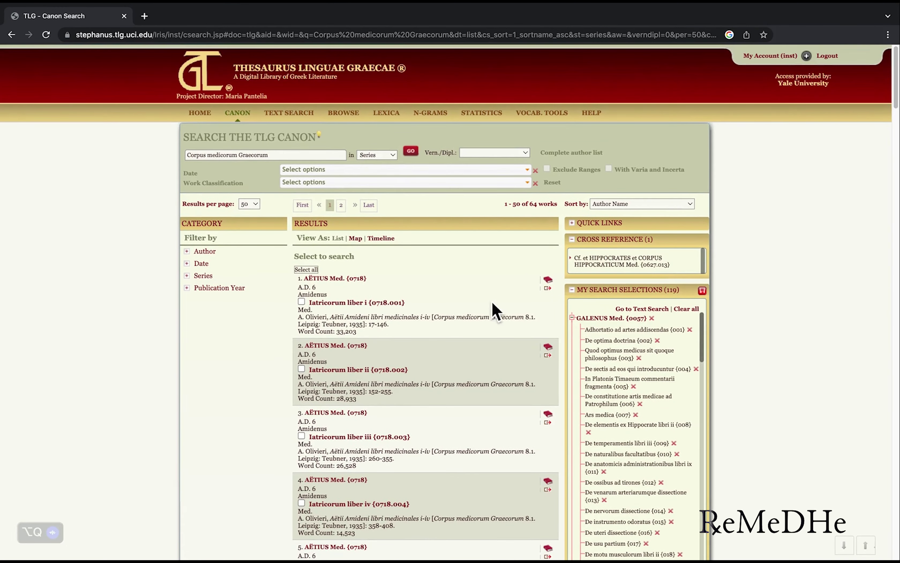
{"action": "left_click", "coordinate": [302, 301]}
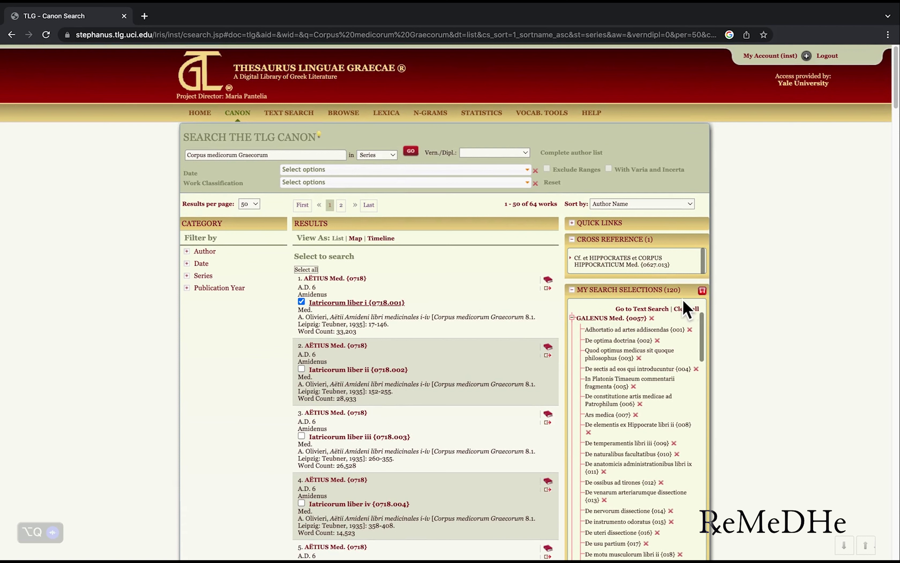
{"action": "left_click", "coordinate": [707, 296]}
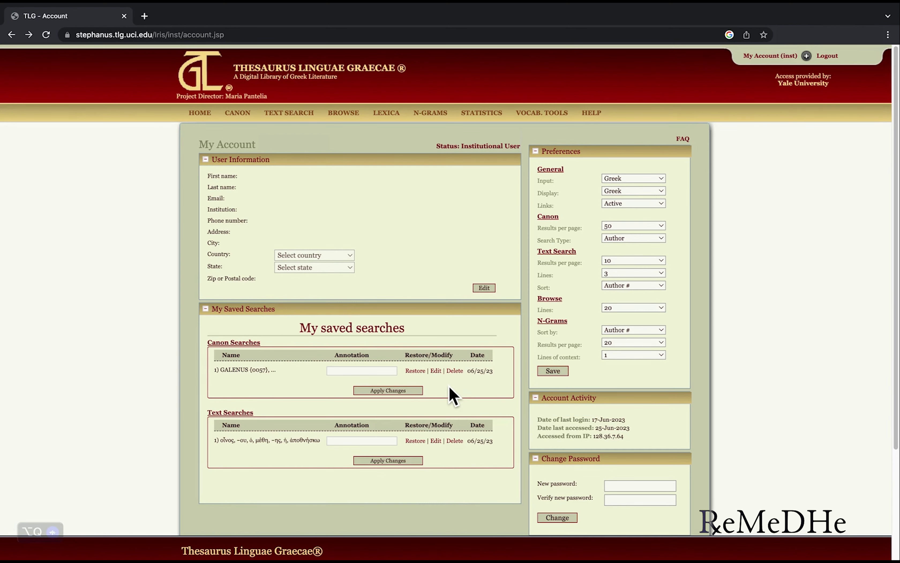
- Restore the saved canon search GALENUS {0057} from the account's saved searches and take its selection to the text search
{"action": "left_click", "coordinate": [419, 390]}
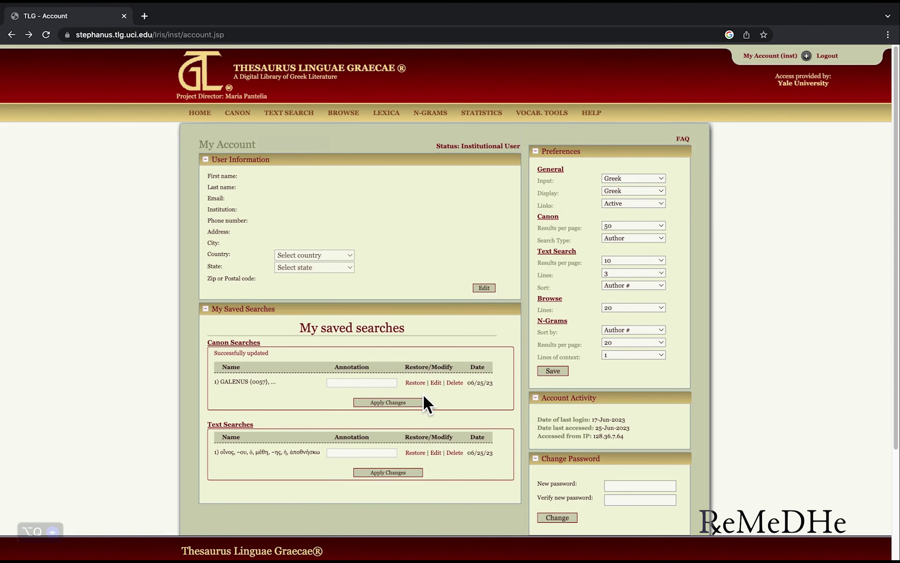
{"action": "left_click", "coordinate": [419, 383]}
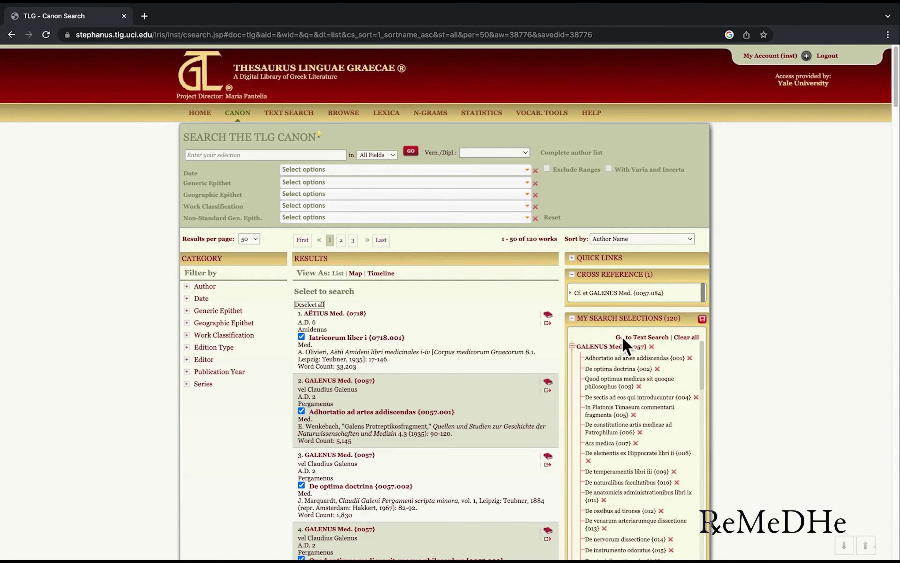
{"action": "left_click", "coordinate": [594, 350]}
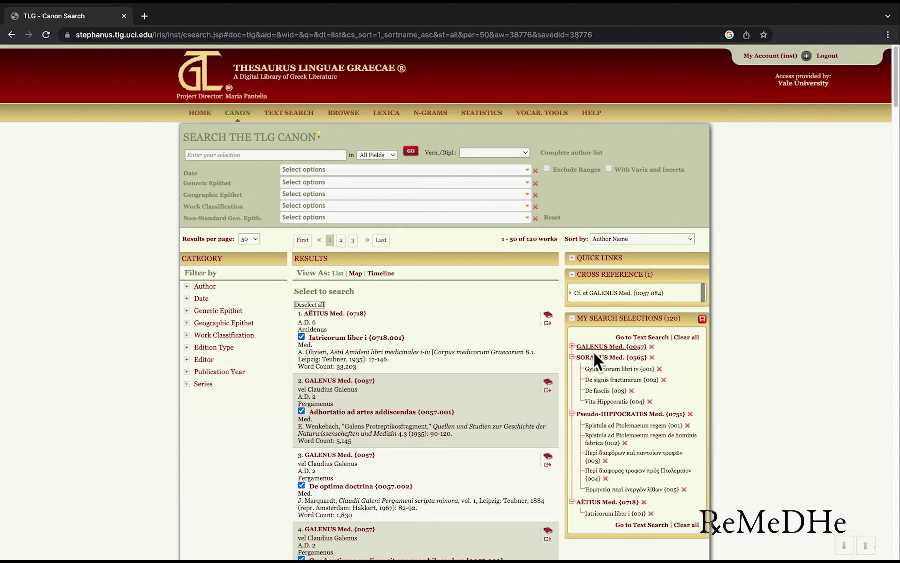
{"action": "left_click", "coordinate": [655, 337]}
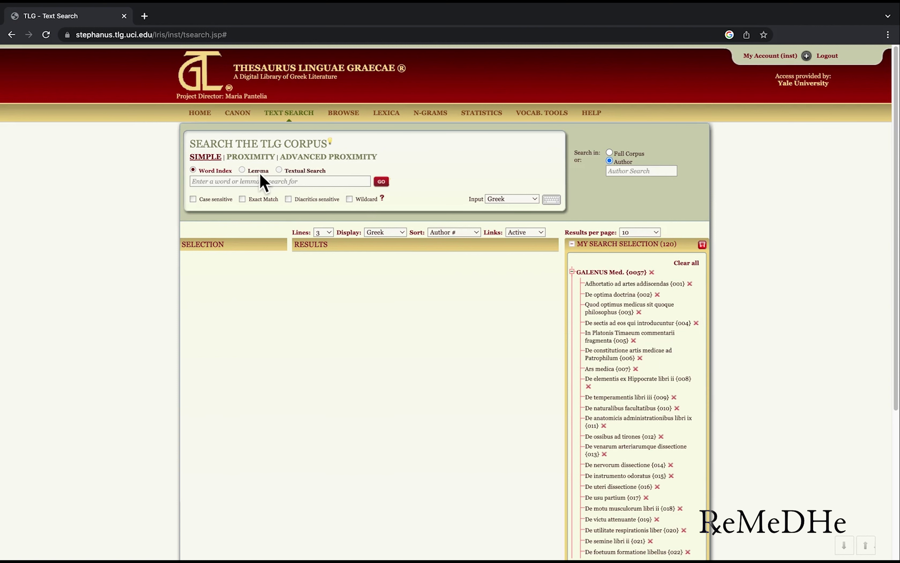
- Run a simple lemma search for μέθη, -ης, ἡ within the selected medical authors
{"action": "left_click", "coordinate": [242, 170]}
{"action": "left_click", "coordinate": [245, 182]}
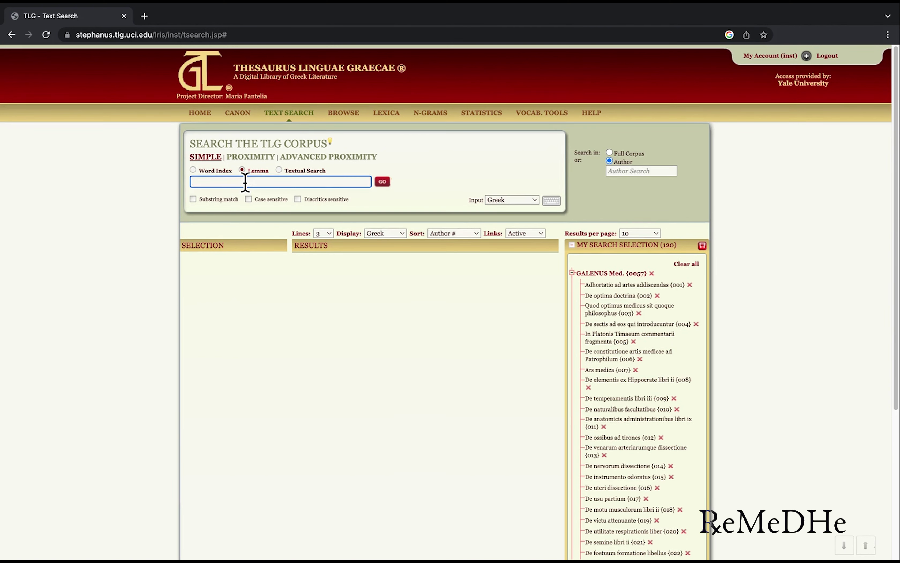
{"action": "type", "text": "meqh"}
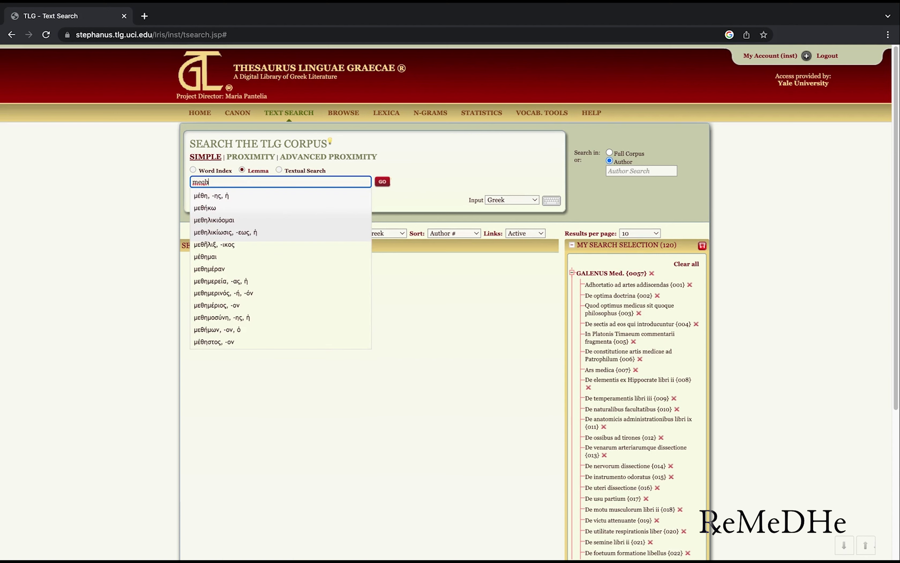
{"action": "left_click", "coordinate": [248, 195]}
{"action": "left_click", "coordinate": [381, 182]}
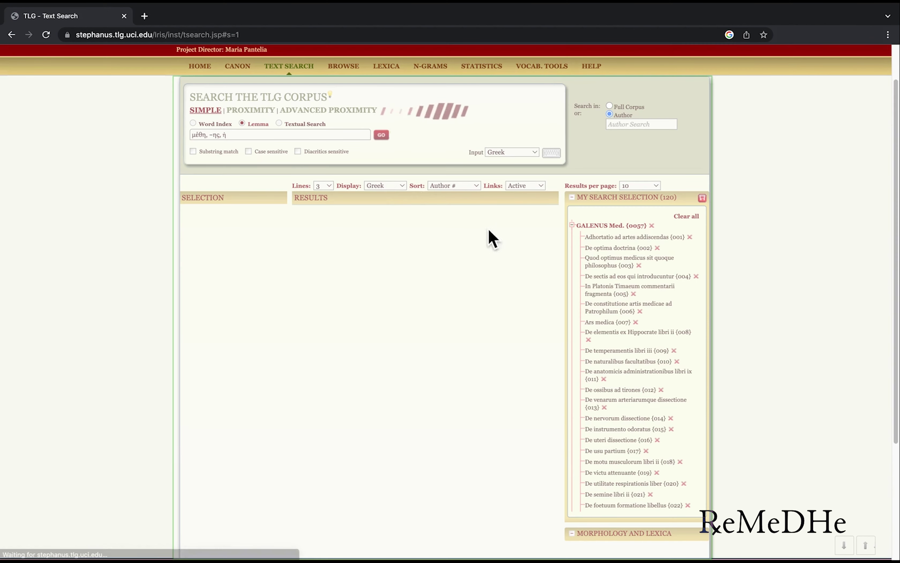
- Collapse the work lists of Galenus, Pseudo-Hippocrates and Aëtius and look through the passages found for μέθη
{"action": "left_click", "coordinate": [572, 225]}
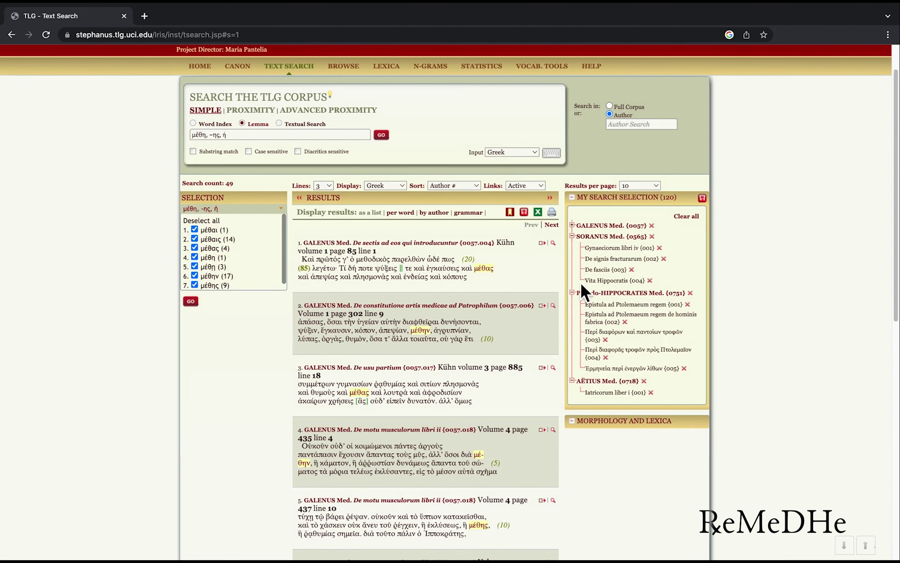
{"action": "left_click", "coordinate": [572, 293]}
{"action": "left_click", "coordinate": [573, 305]}
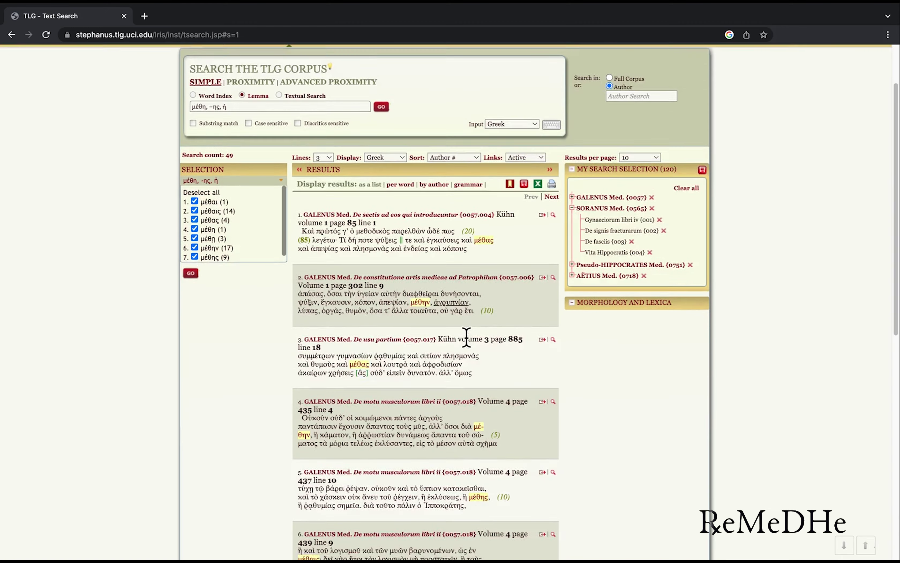
{"action": "scroll", "coordinate": [467, 338], "scroll_direction": "down", "scroll_amount": 5}
{"action": "scroll", "coordinate": [466, 338], "scroll_direction": "up", "scroll_amount": 6}
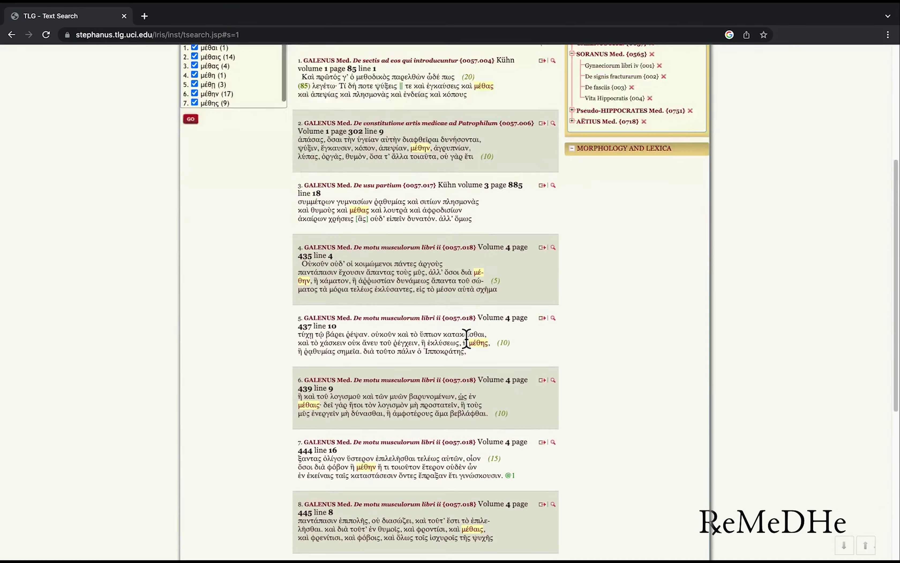